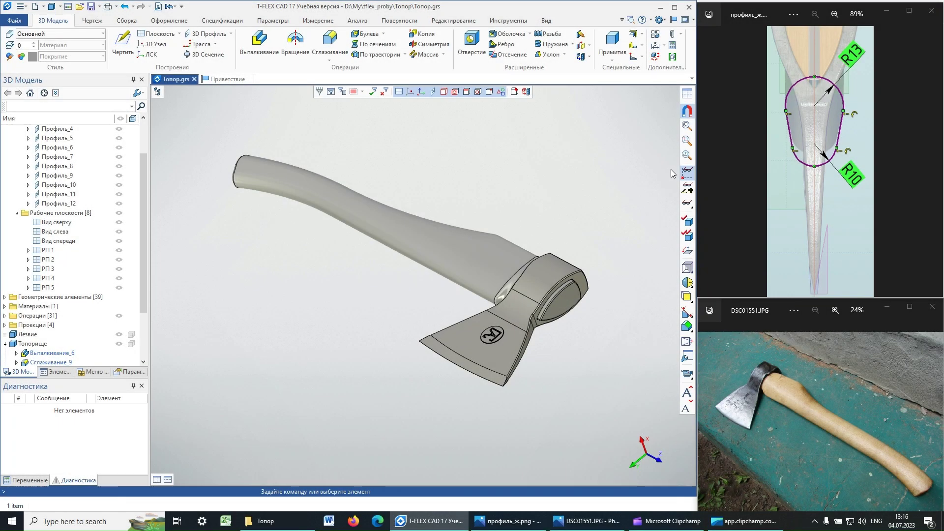
Step: Show the work planes and orbit the view to face the axe head
left_click(687, 173)
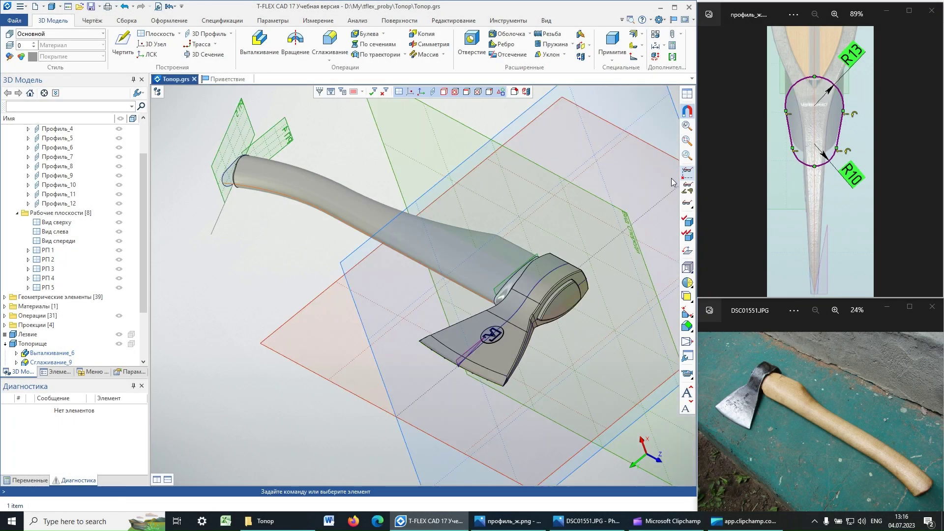
mouse_move(498, 249)
right_mouse_down()
mouse_move(457, 291)
mouse_move(523, 182)
right_mouse_up()
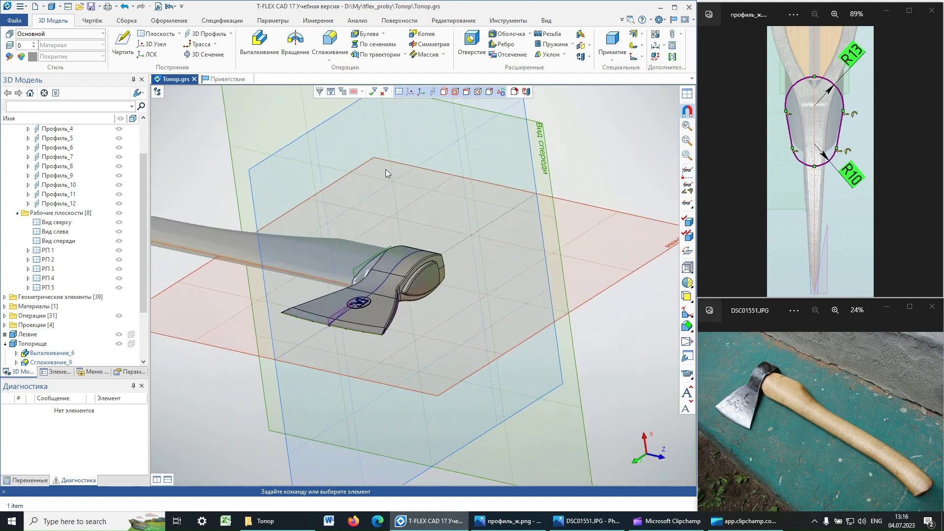
Step: Start a new sketch on the Вид спереди plane and zoom in on the head
left_click(123, 42)
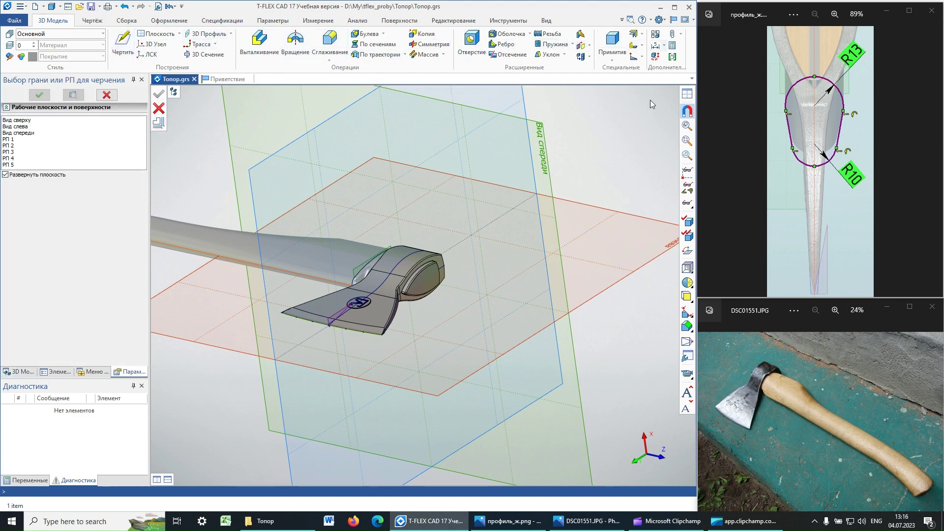
left_click(551, 139)
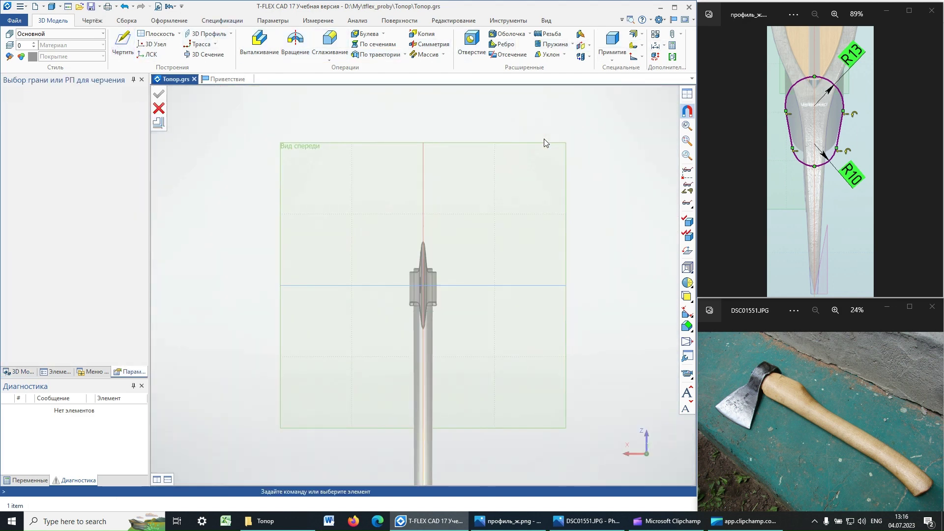
scroll(423, 285, "up", 2)
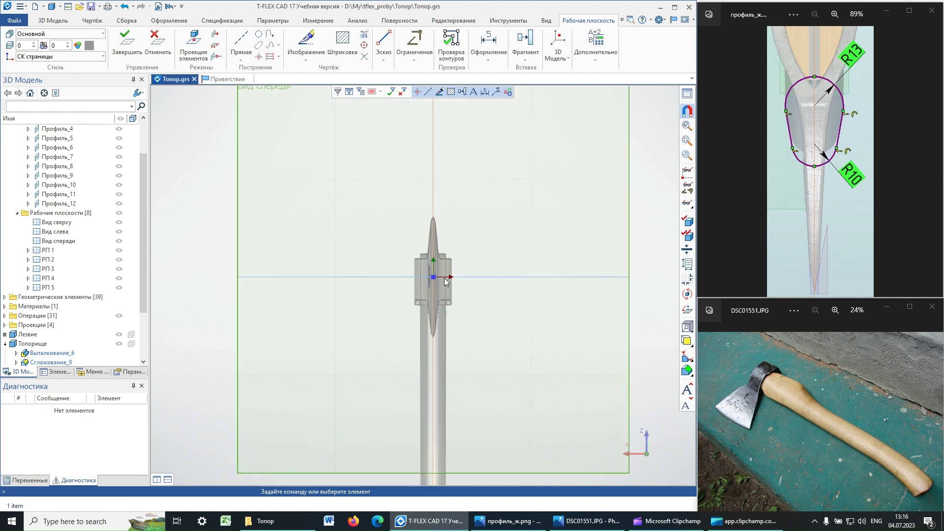
scroll(454, 252, "up", 2)
scroll(437, 252, "up", 2)
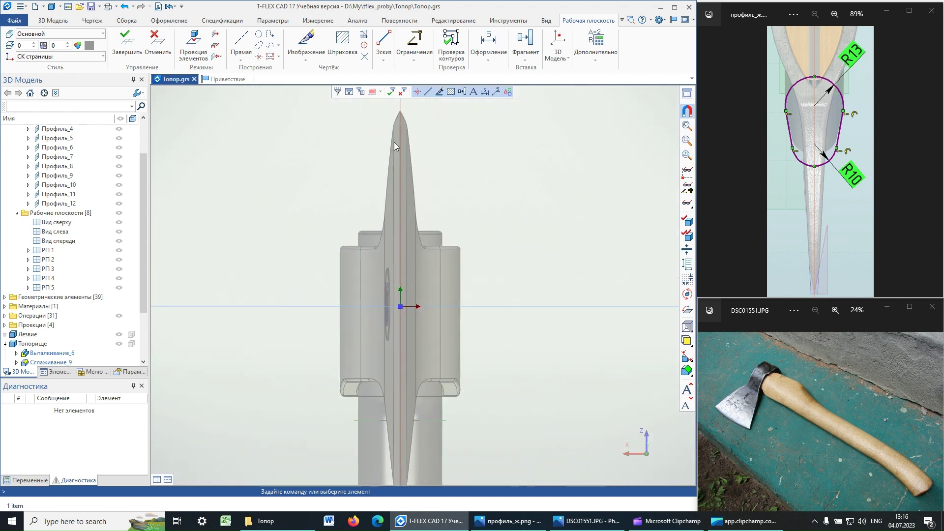
Step: Project the blade's smoothed edge Ребро_42 onto the sketch
left_click(193, 44)
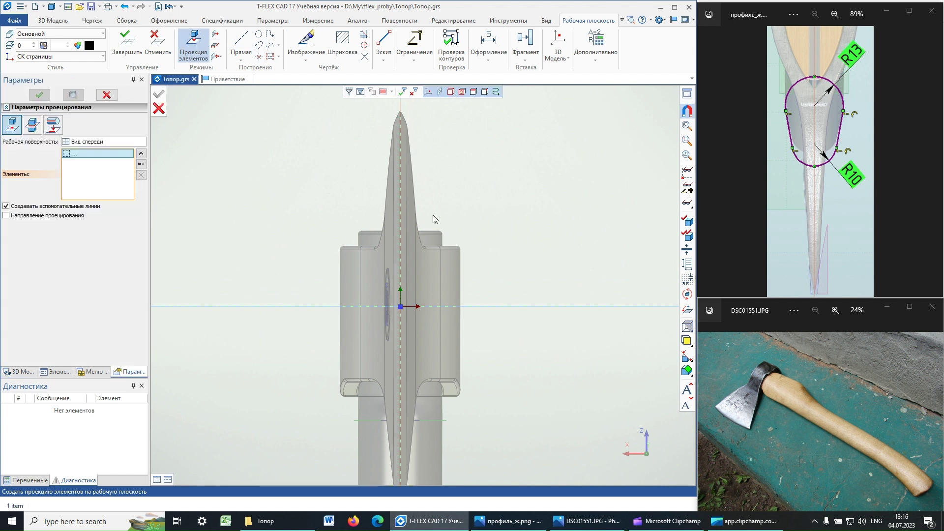
scroll(426, 229, "up", 1)
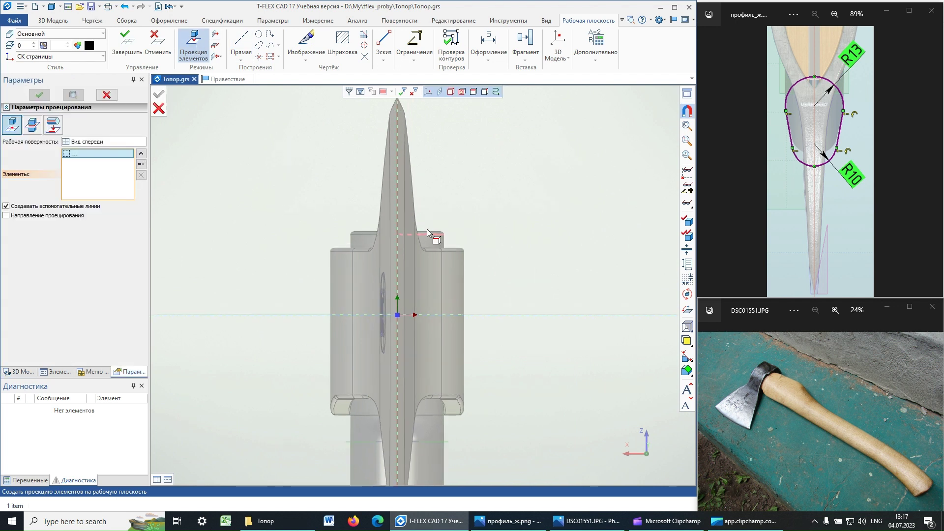
scroll(426, 229, "up", 1)
scroll(427, 229, "up", 1)
left_click(427, 234)
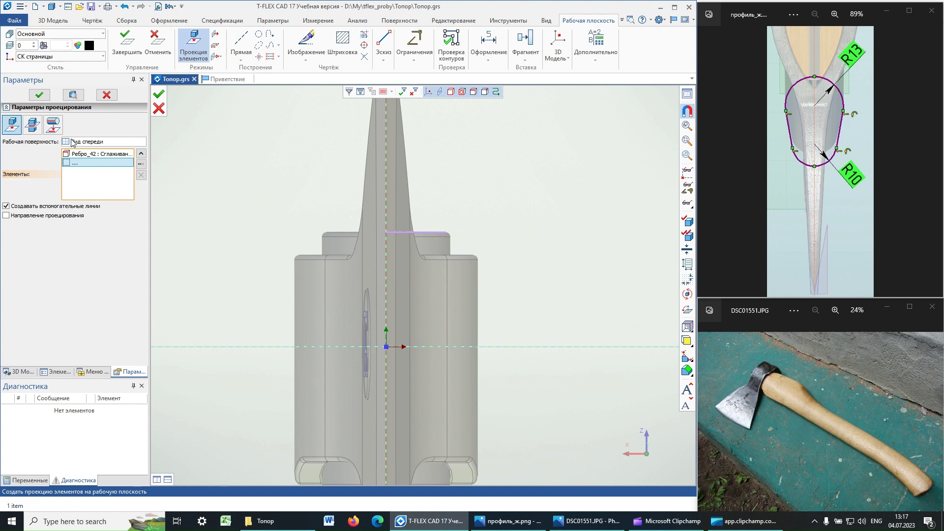
left_click(158, 94)
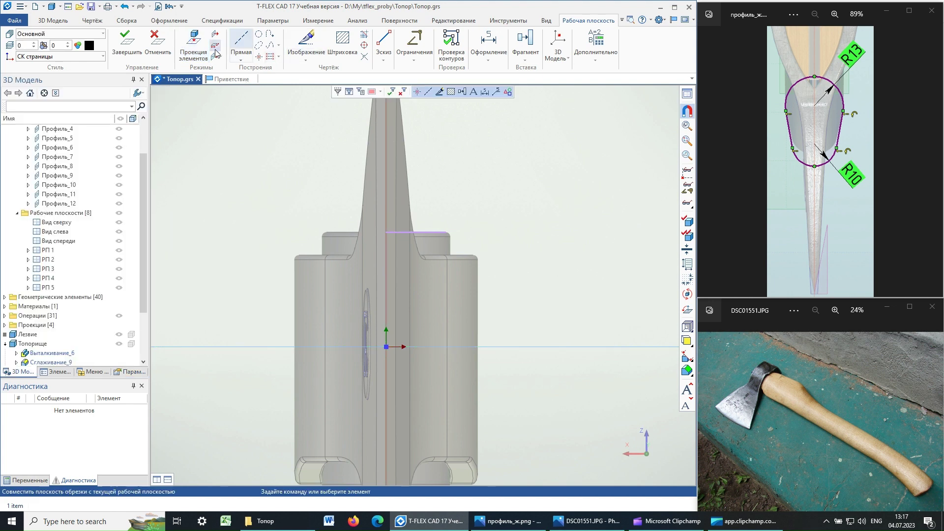
Step: Create crossing horizontal and vertical construction lines at the sketch origin using Прямая
left_click(242, 55)
left_click(263, 91)
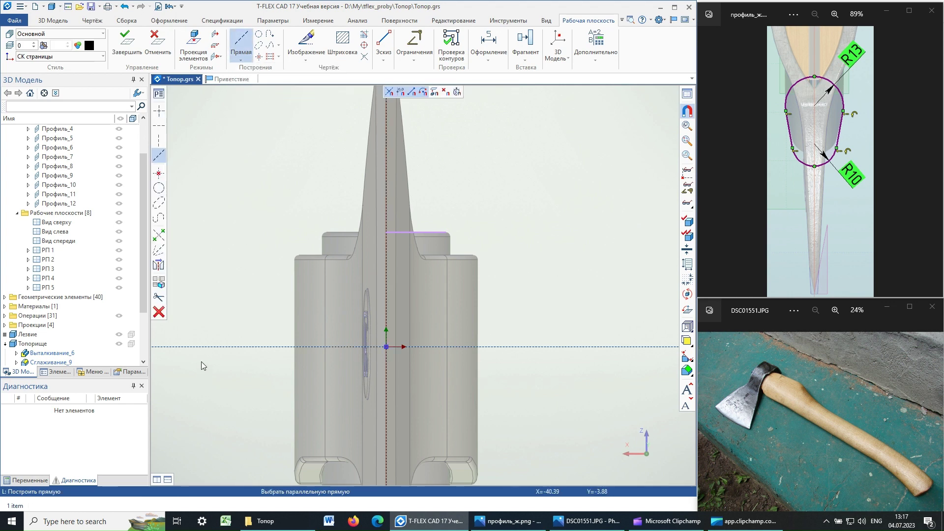
left_click(158, 313)
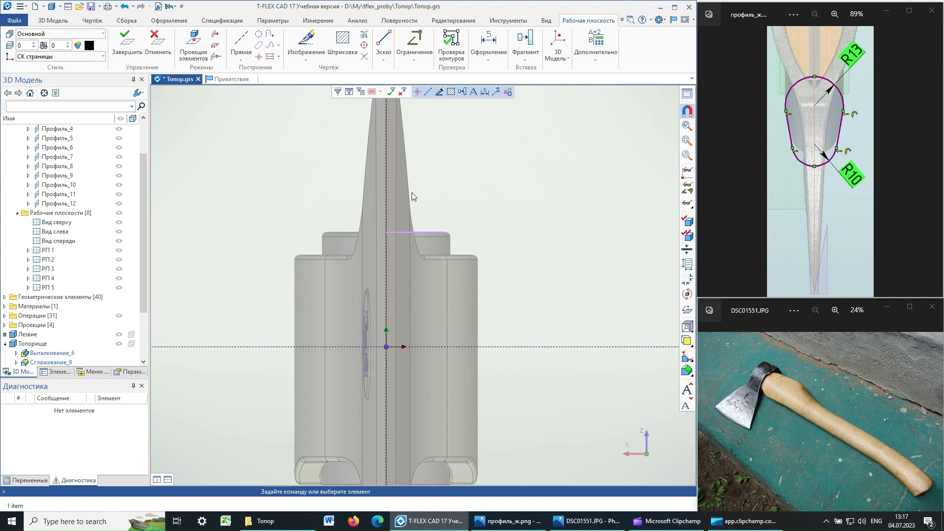
Step: Draw a closed four-segment trapezoid over the axe head, wide at top, narrow at bottom
left_click(383, 61)
left_click(428, 198)
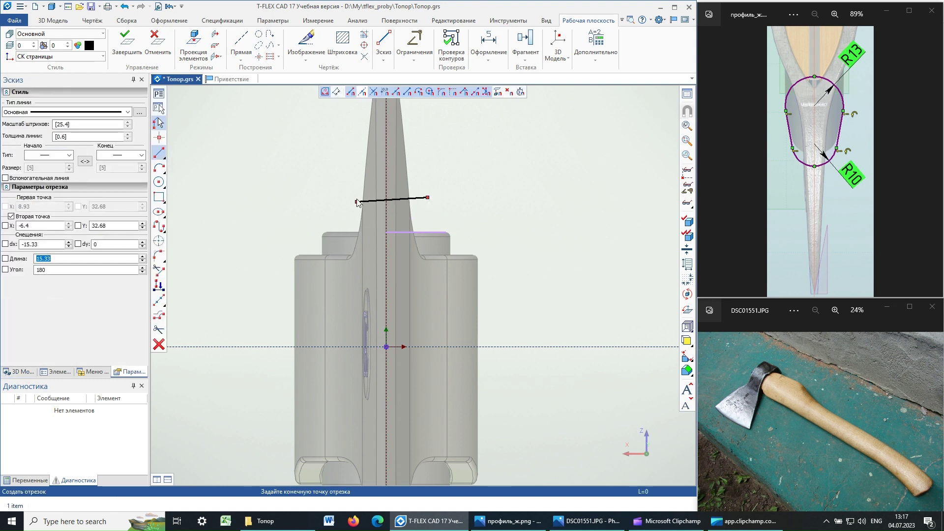
left_click(316, 198)
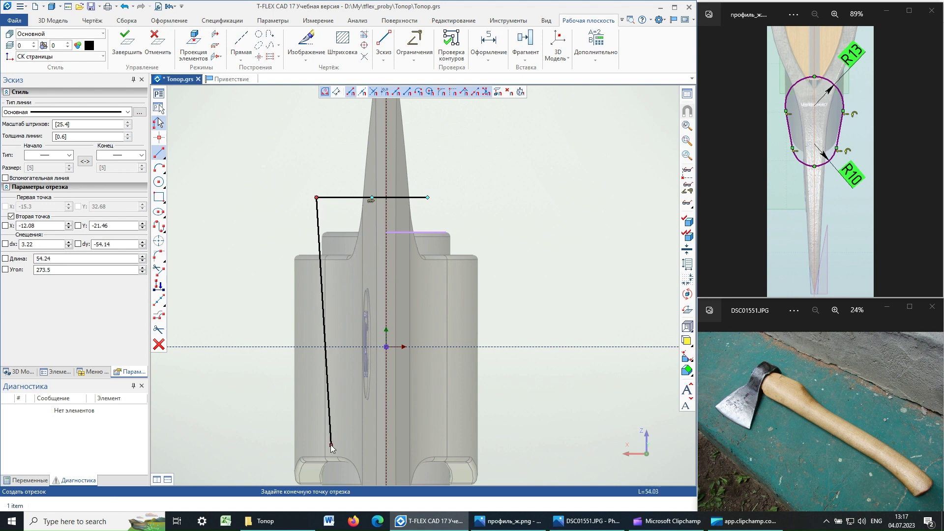
left_click(354, 435)
left_click(409, 435)
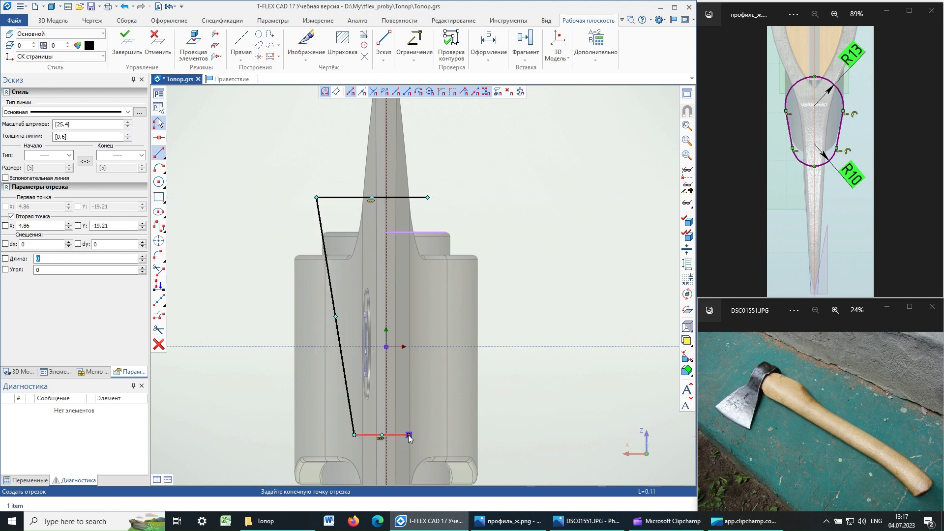
left_click(429, 198)
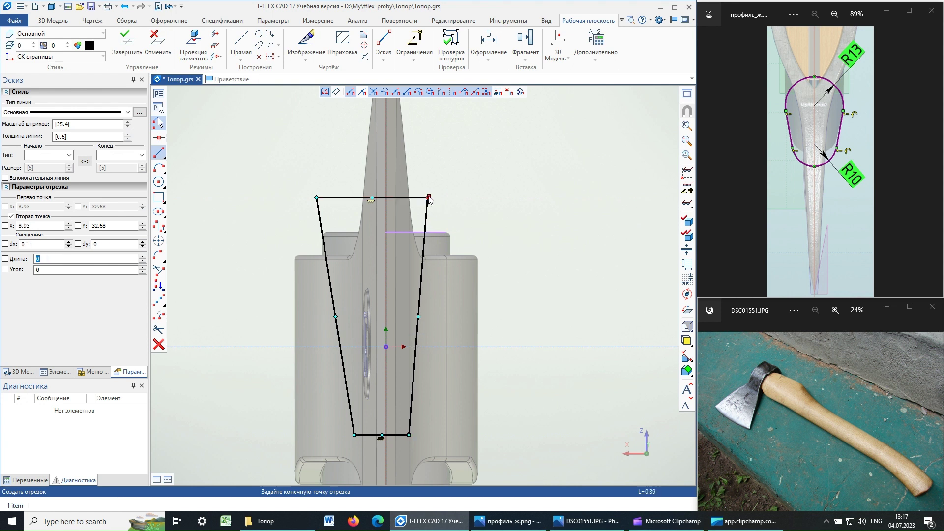
right_click(460, 211)
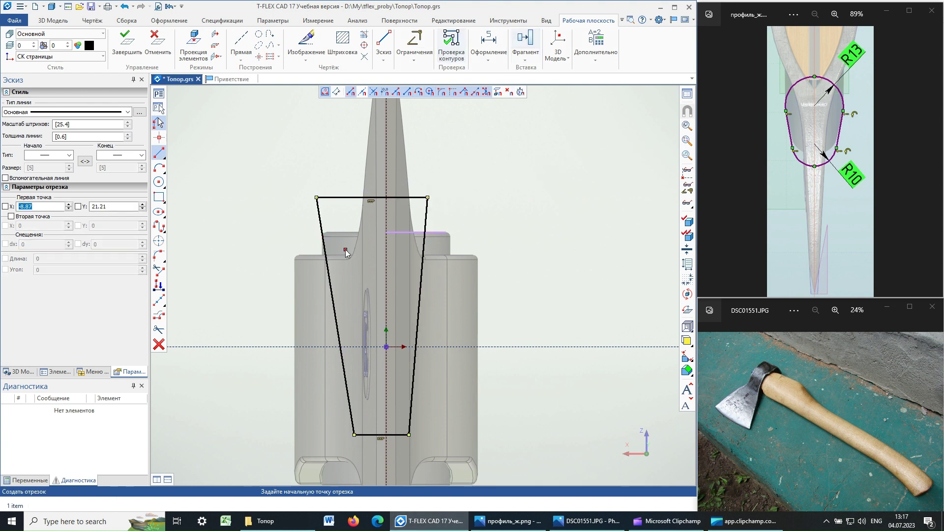
Step: Constrain the trapezoid's top-edge midpoint onto the vertical construction line
left_click(419, 61)
left_click(416, 102)
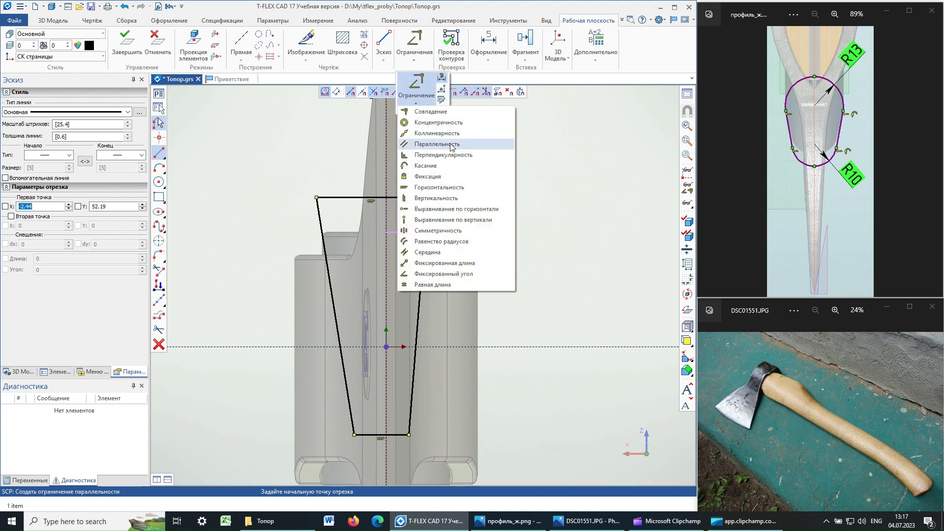
left_click(451, 147)
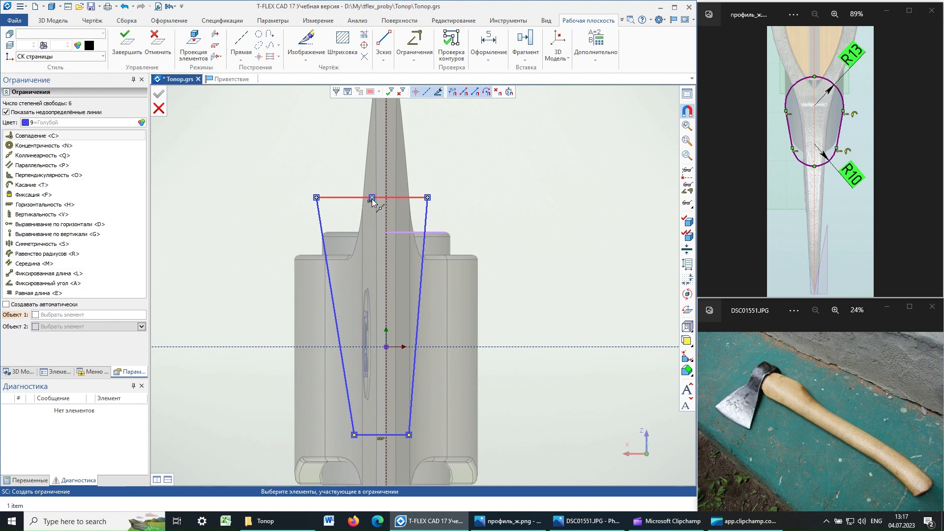
left_click(372, 199)
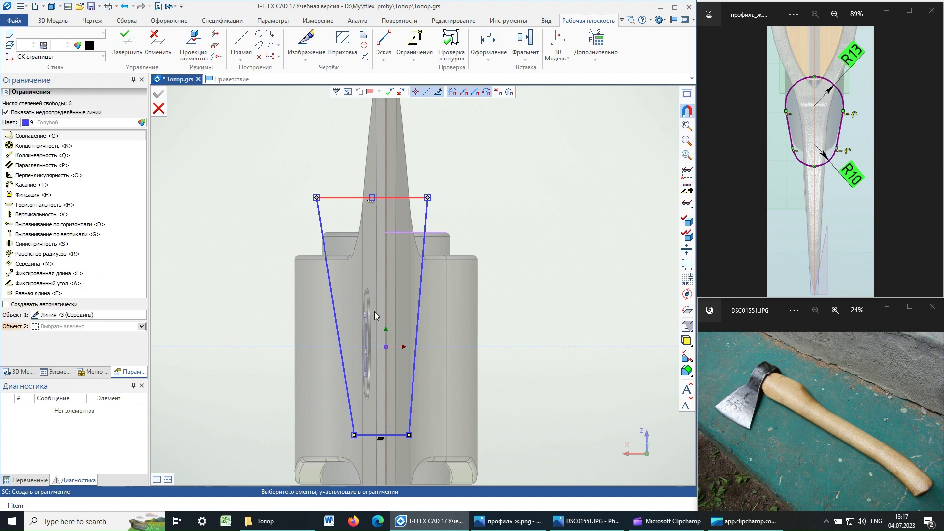
left_click(386, 169)
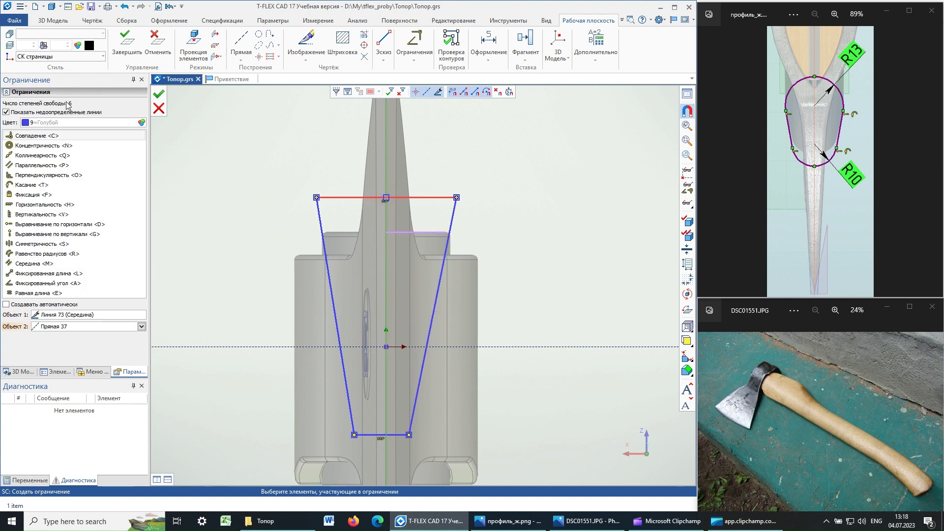
left_click(162, 95)
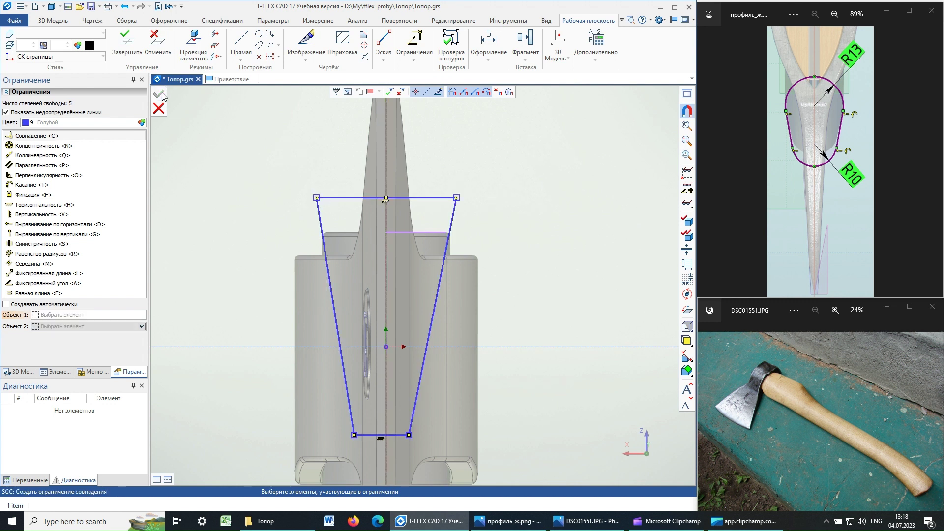
Step: Constrain the bottom-edge midpoint onto the vertical centreline as well
left_click(382, 436)
left_click(387, 417)
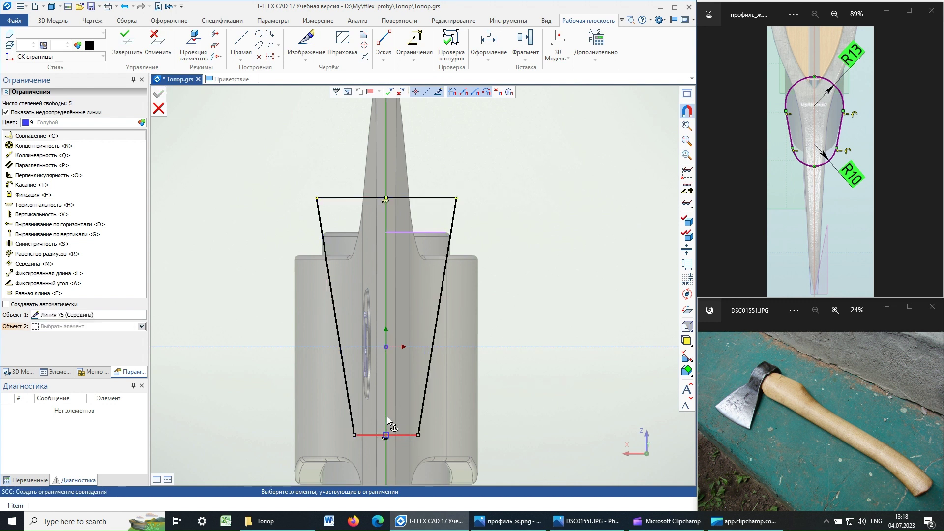
left_click(396, 400)
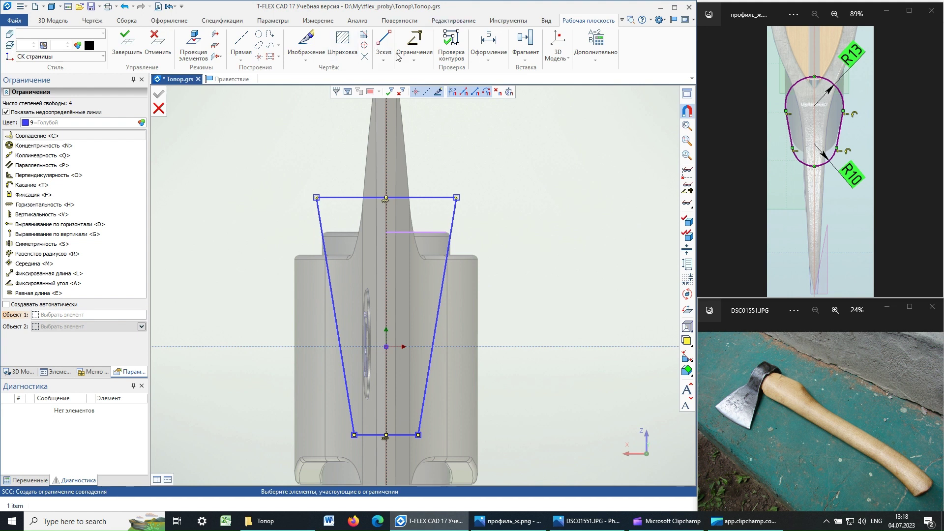
left_click(489, 47)
left_click(485, 83)
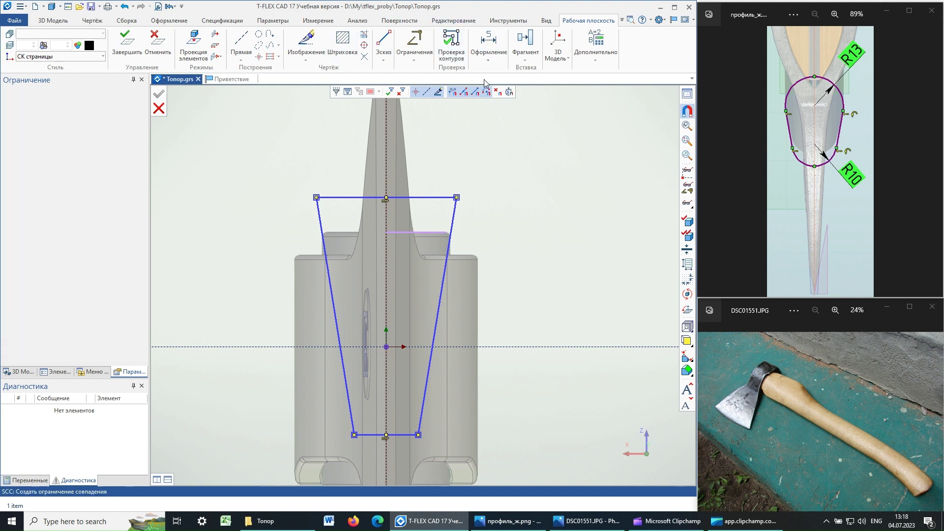
Step: Dimension the gap between the top edge and the blade edge as 2
left_click(430, 231)
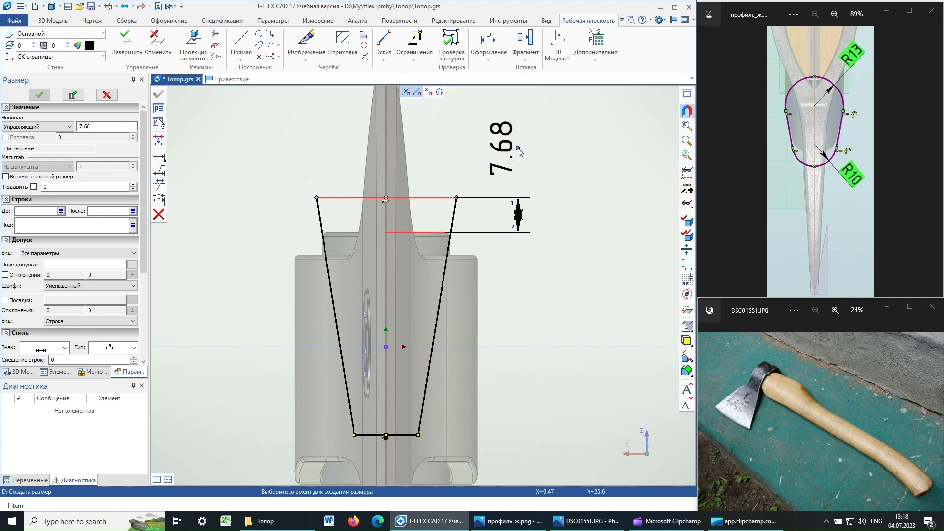
left_click(519, 152)
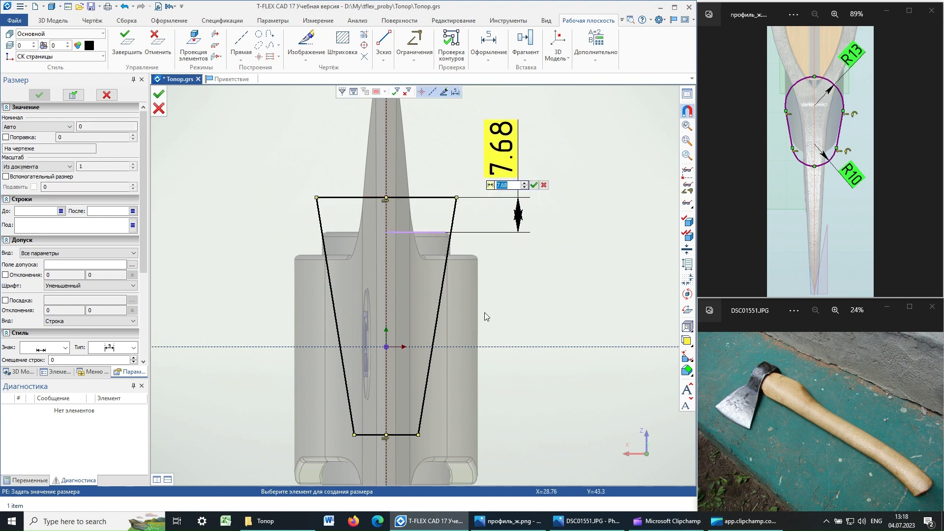
type("2")
key("Return")
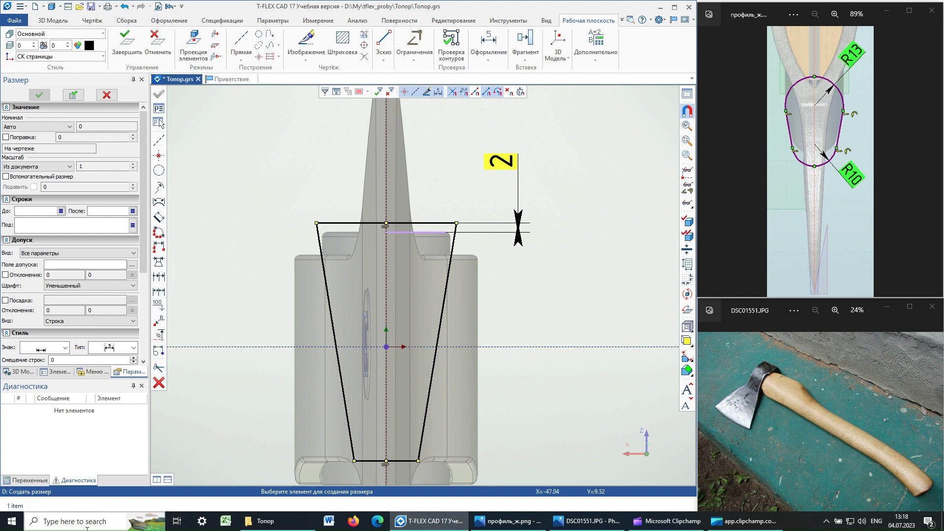
middle_click_drag(470, 395, 464, 290)
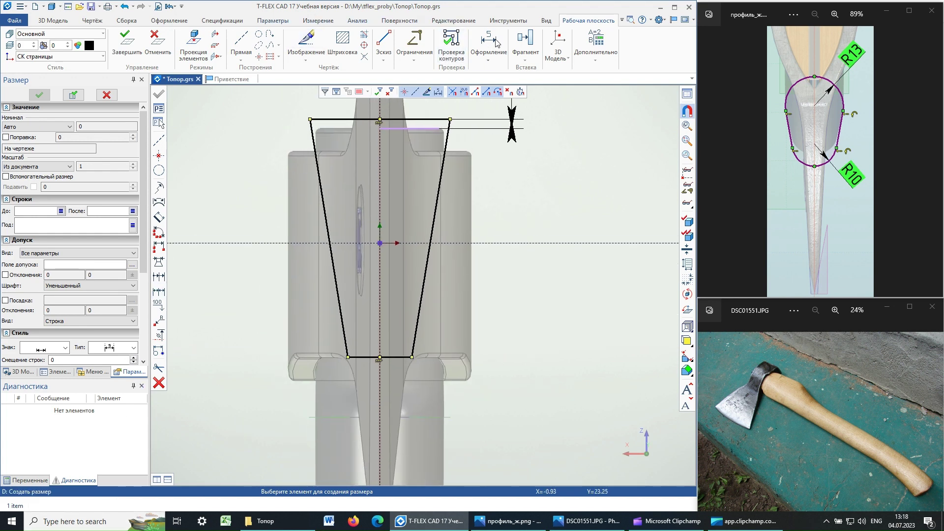
key("Escape")
Step: Dimension the wedge's bottom edge width as 2
key("d")
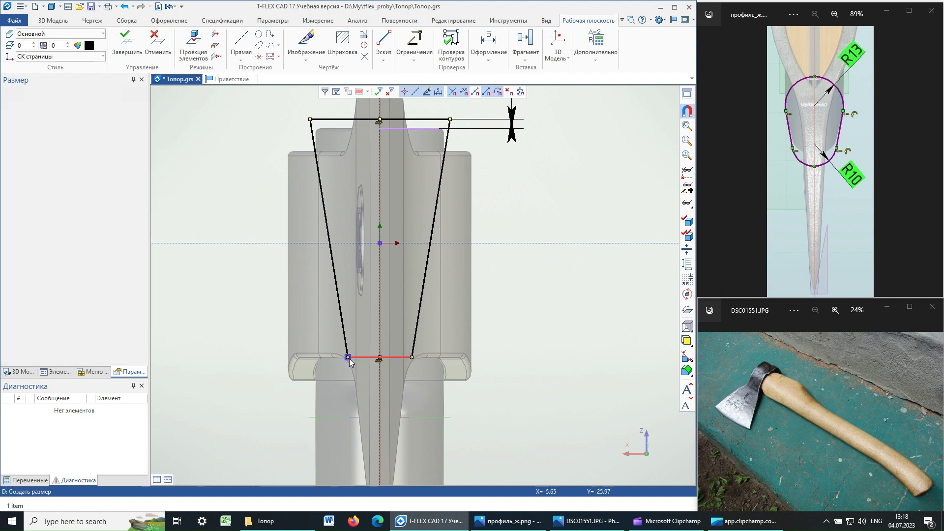
left_click(351, 358)
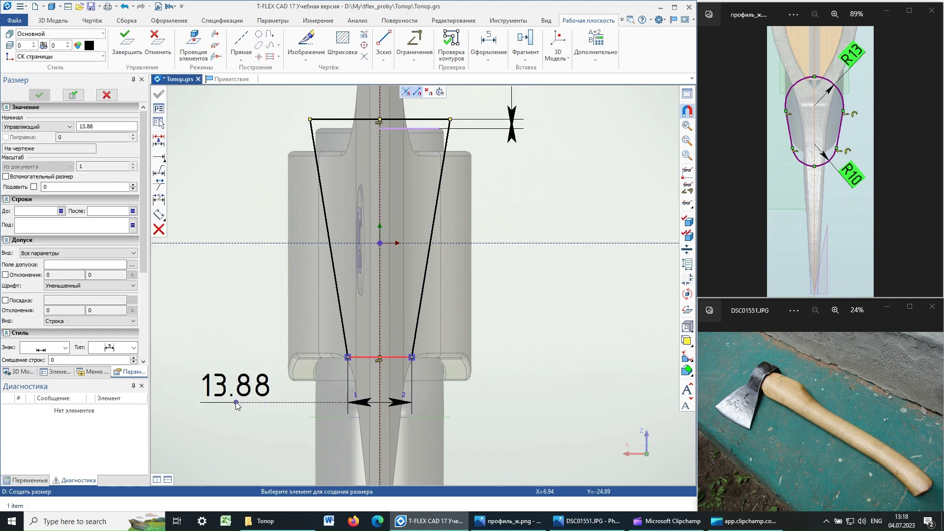
left_click(238, 404)
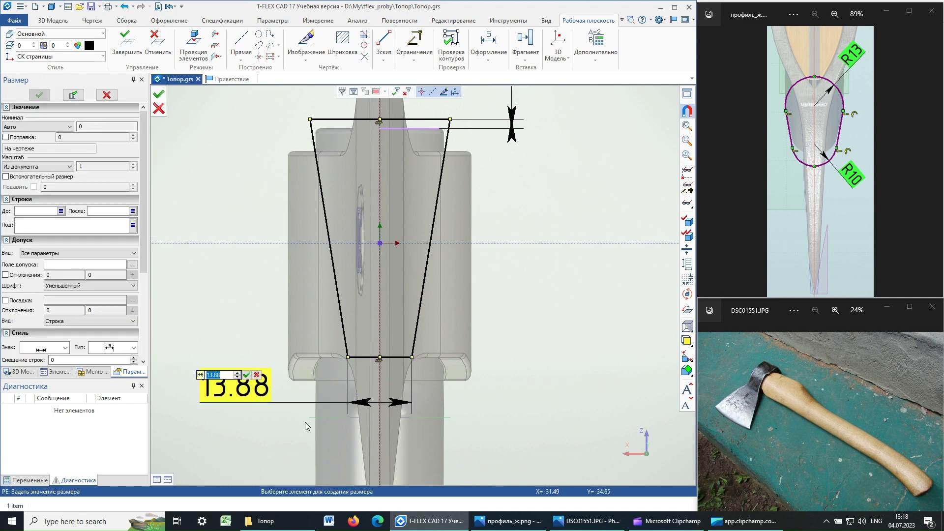
type("2")
key("Return")
key("Escape")
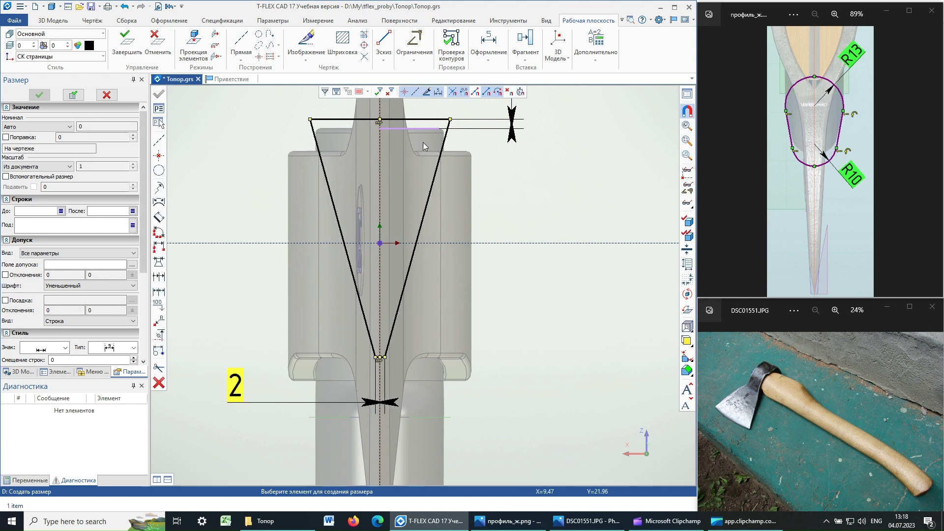
Step: Dimension the wedge's vertical height as 50
middle_click_drag(396, 180, 389, 233)
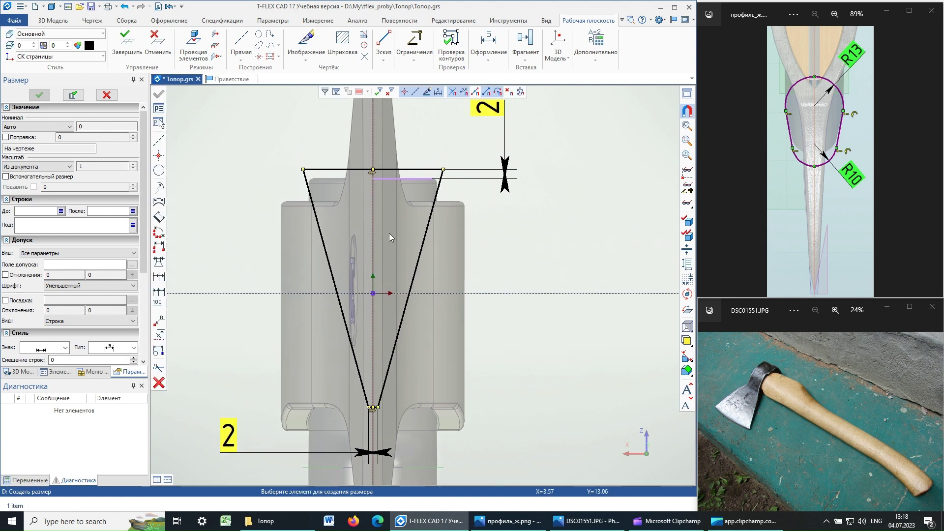
scroll(368, 413, "up", 2)
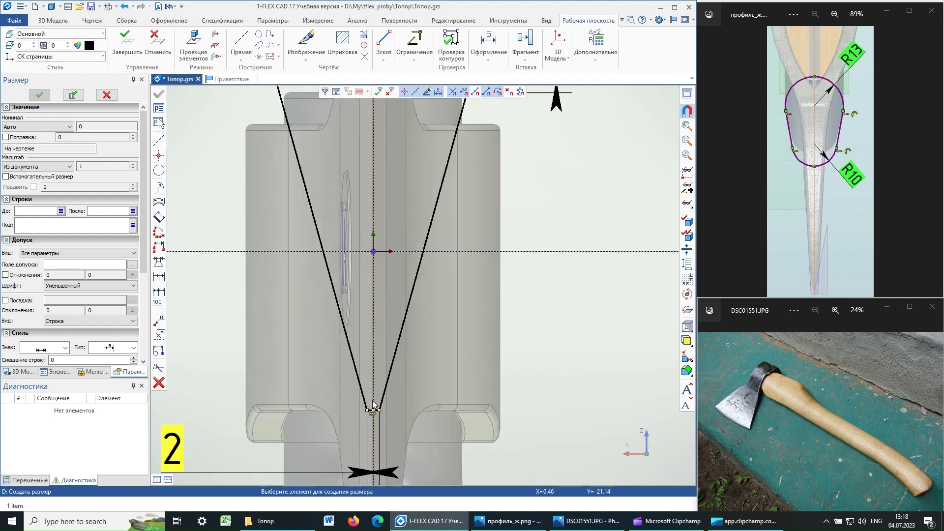
scroll(368, 415, "up", 2)
scroll(368, 418, "up", 2)
left_click(367, 412)
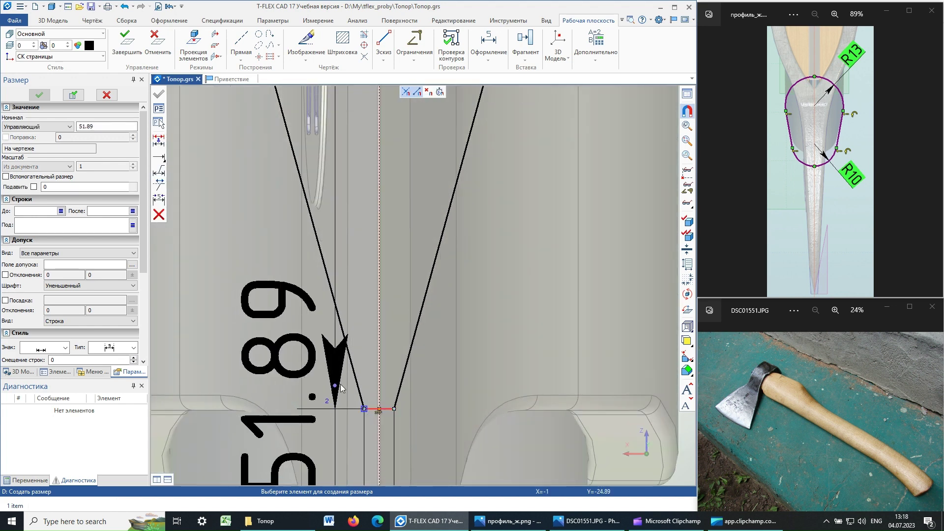
scroll(367, 413, "down", 2)
scroll(365, 389, "down", 3)
scroll(365, 386, "down", 1)
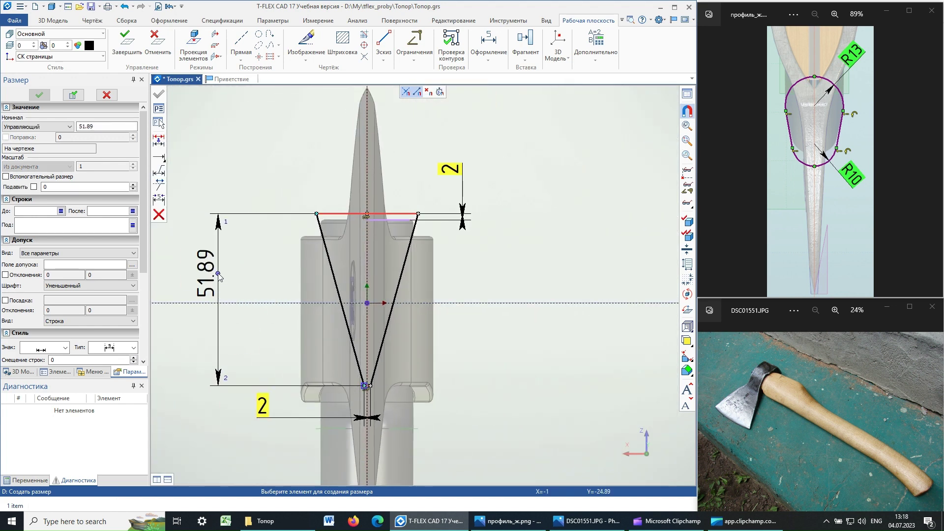
left_click(219, 276)
type("50")
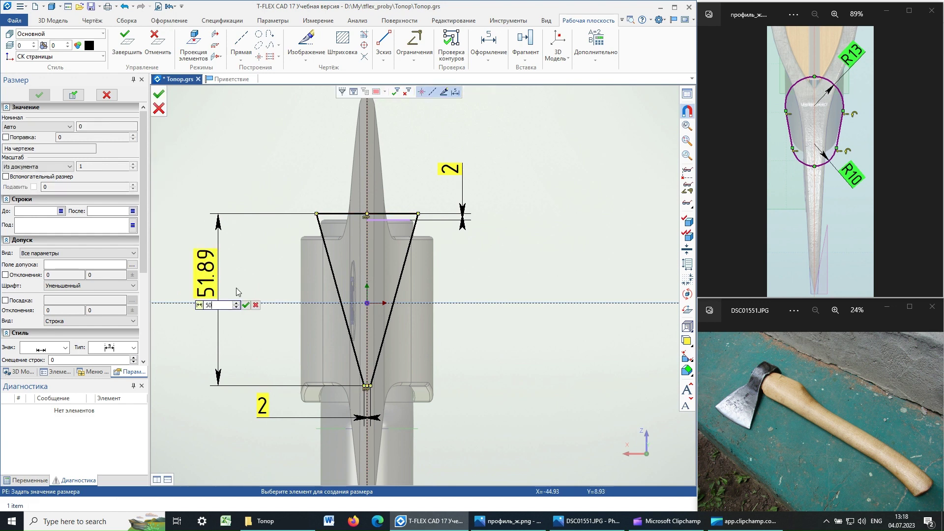
key("Return")
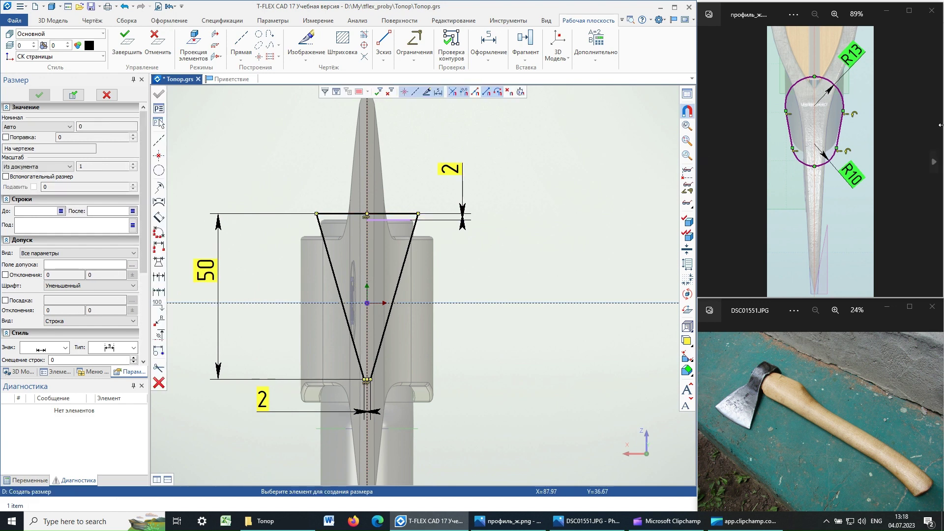
Step: Check the next reference image, then dimension the wedge's top edge width as 5
left_click(938, 167)
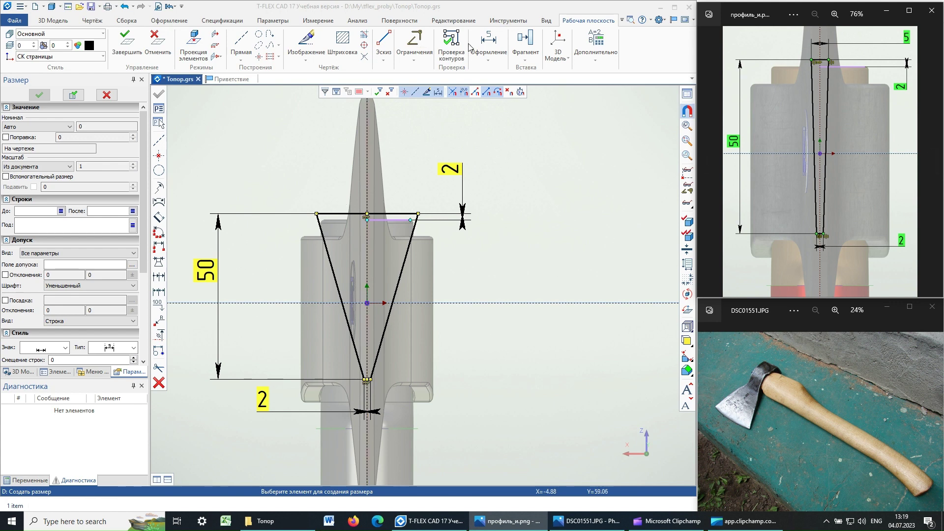
left_click(486, 49)
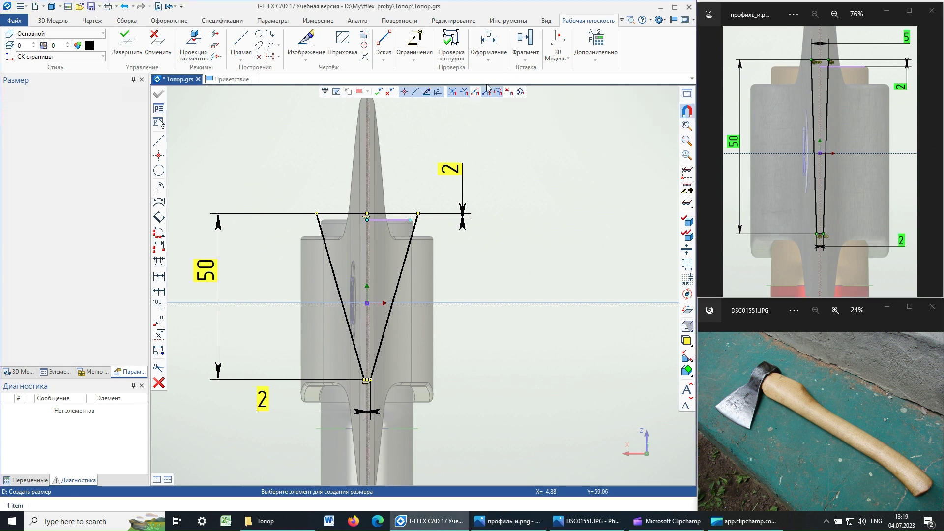
left_click(418, 214)
left_click(262, 186)
type("5")
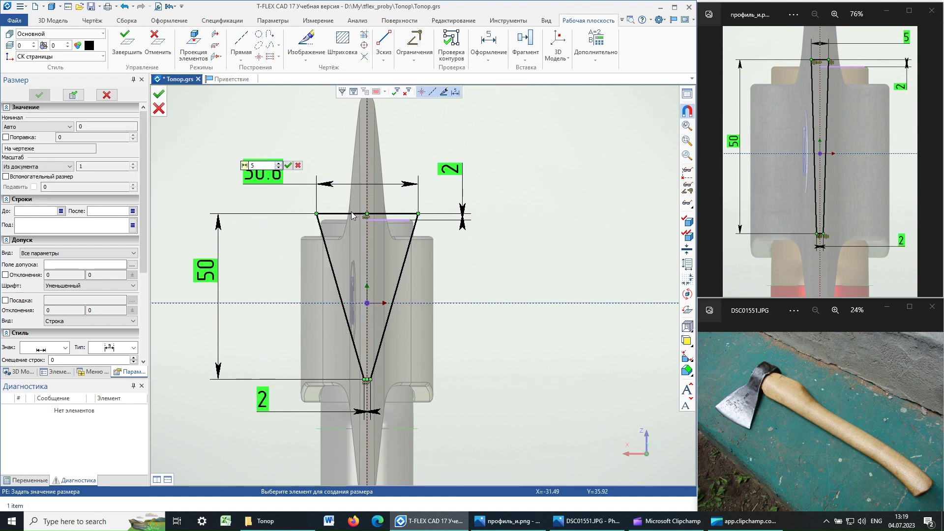
left_click(289, 165)
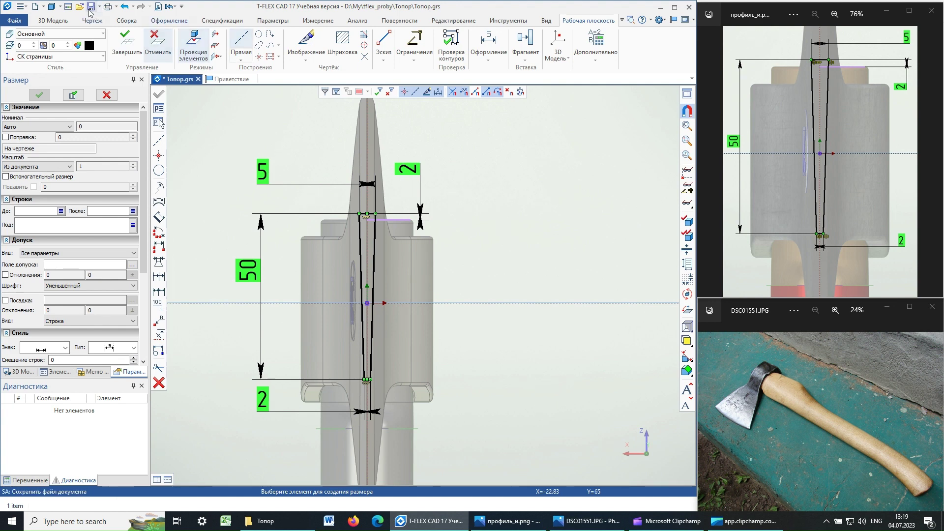
Step: Finish the wedge sketch and orbit the 3D view around the axe head
left_click(124, 47)
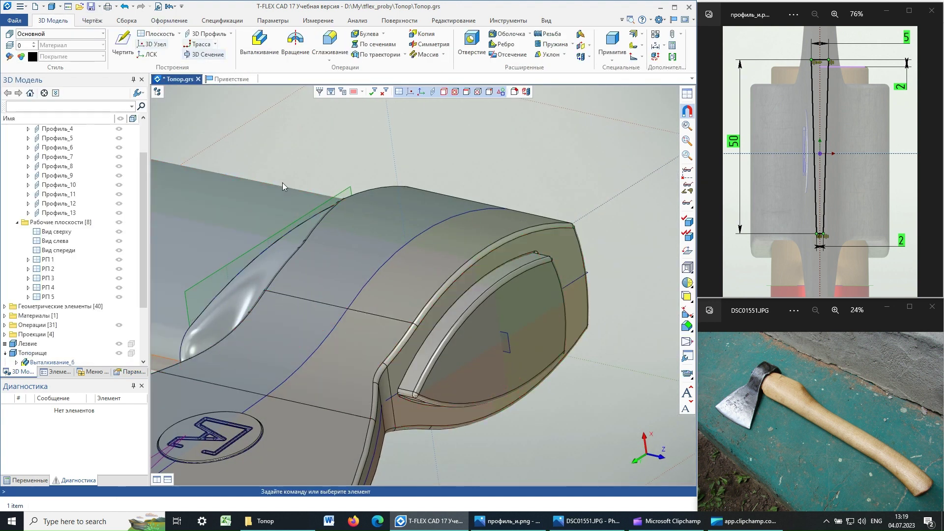
scroll(355, 201, "down", 3)
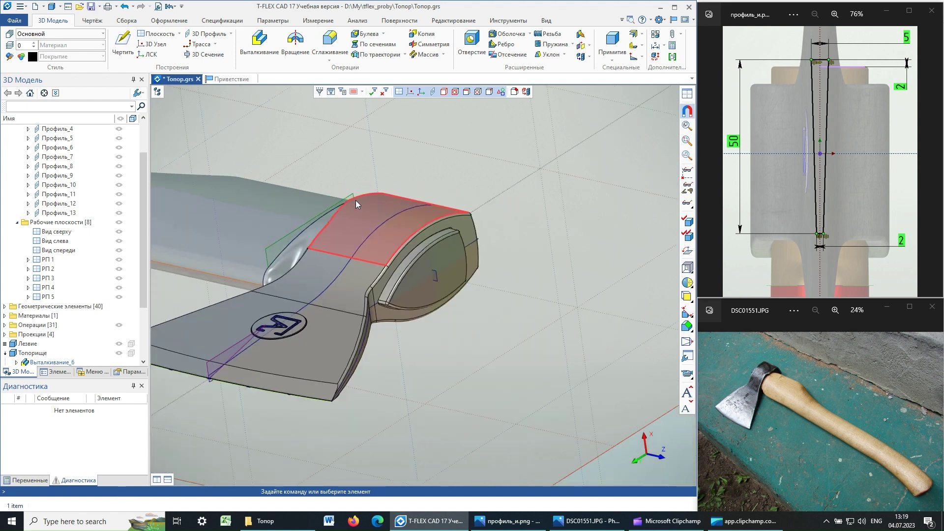
middle_click_drag(354, 248, 433, 259)
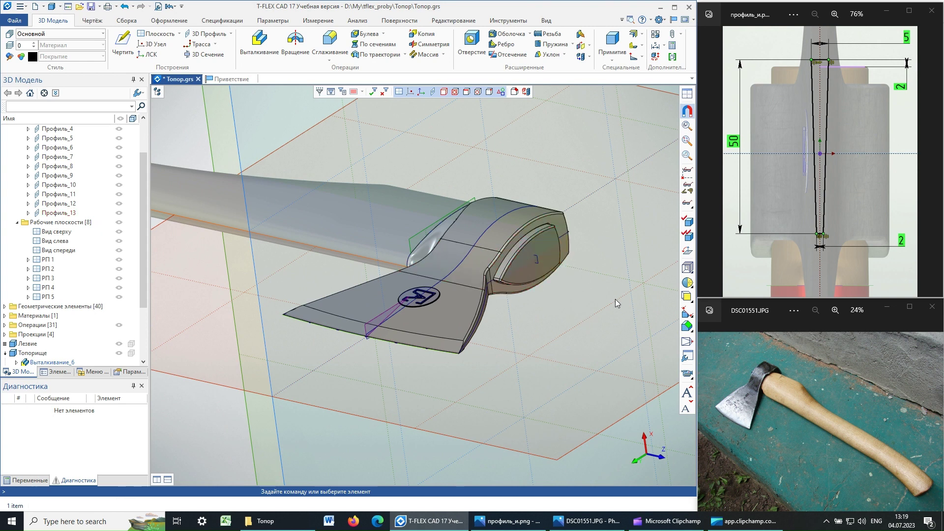
right_click_drag(628, 249, 552, 237)
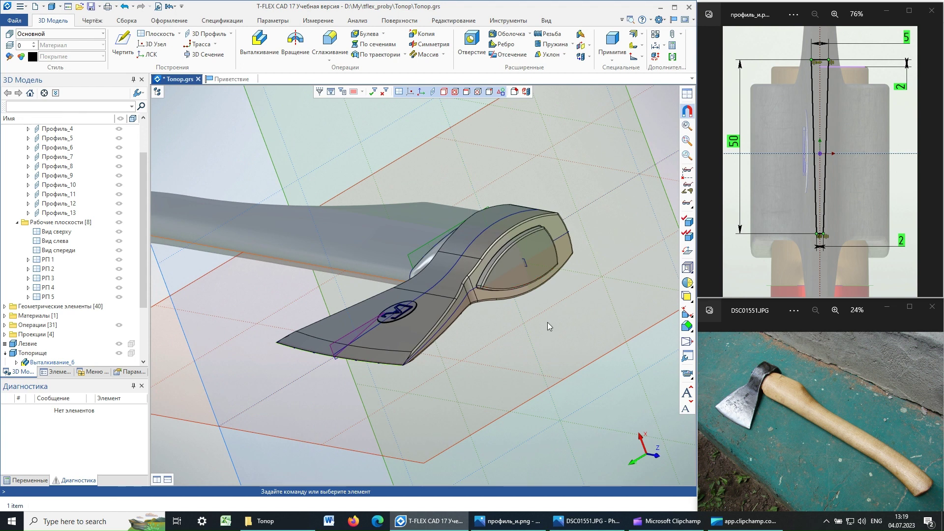
mouse_move(548, 314)
right_mouse_down()
mouse_move(467, 296)
mouse_move(494, 340)
right_mouse_up()
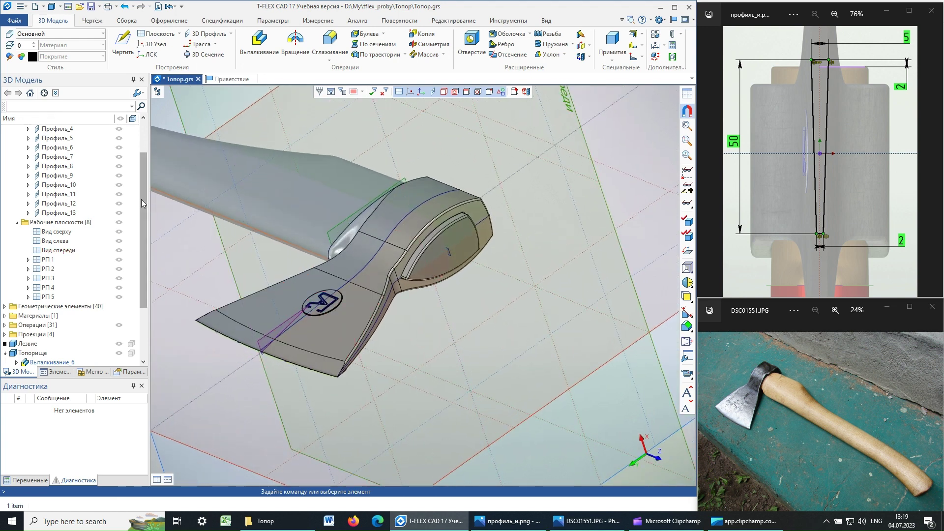
Step: Collapse Топорище in the model tree and hide the Лезвие blade body
left_click_drag(142, 193, 138, 270)
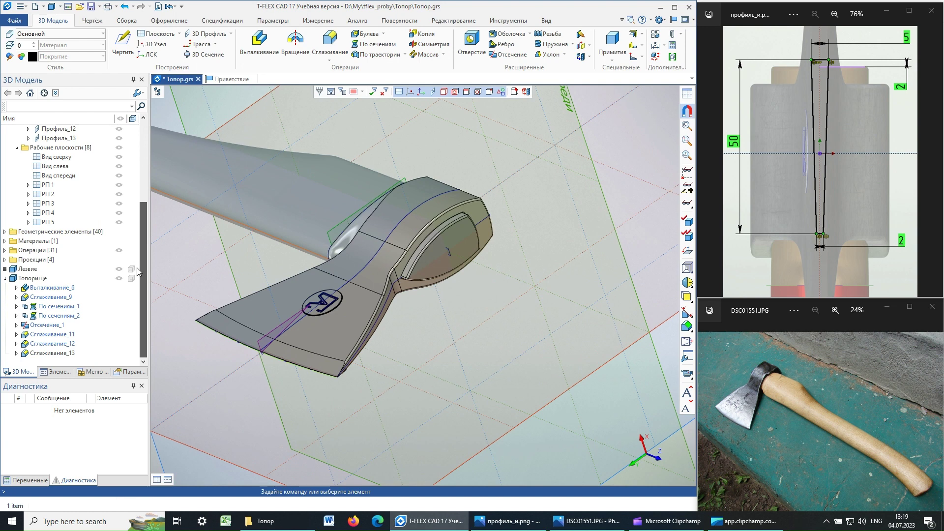
left_click(5, 280)
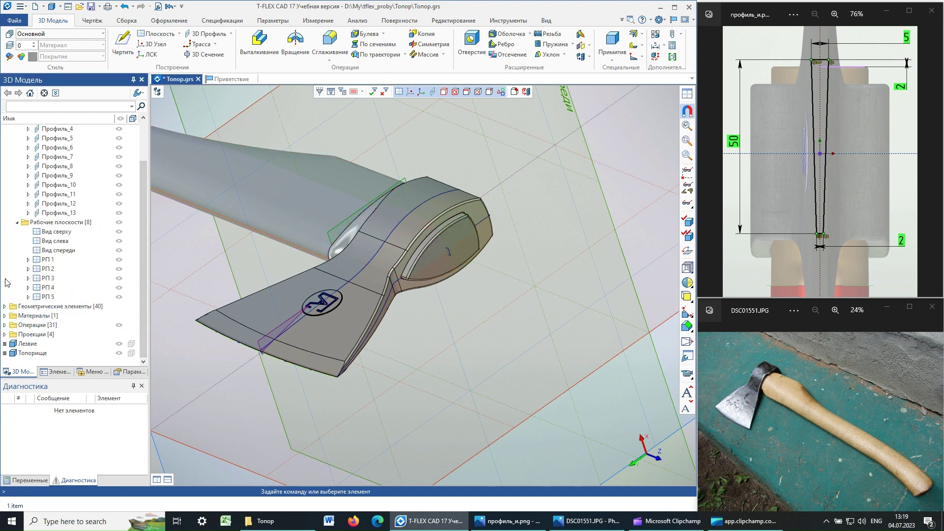
left_click(120, 344)
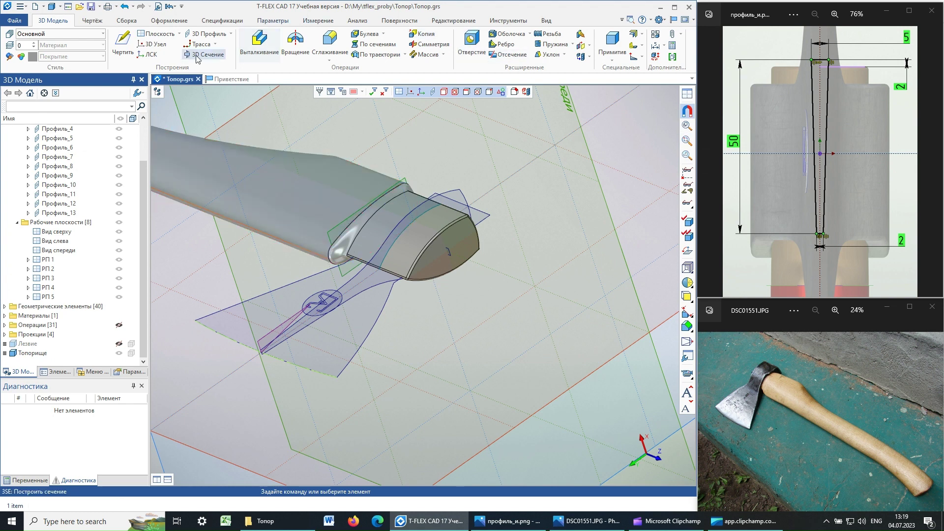
Step: Set up an extrusion of Профиль_13 going through all (Через все)
left_click(260, 40)
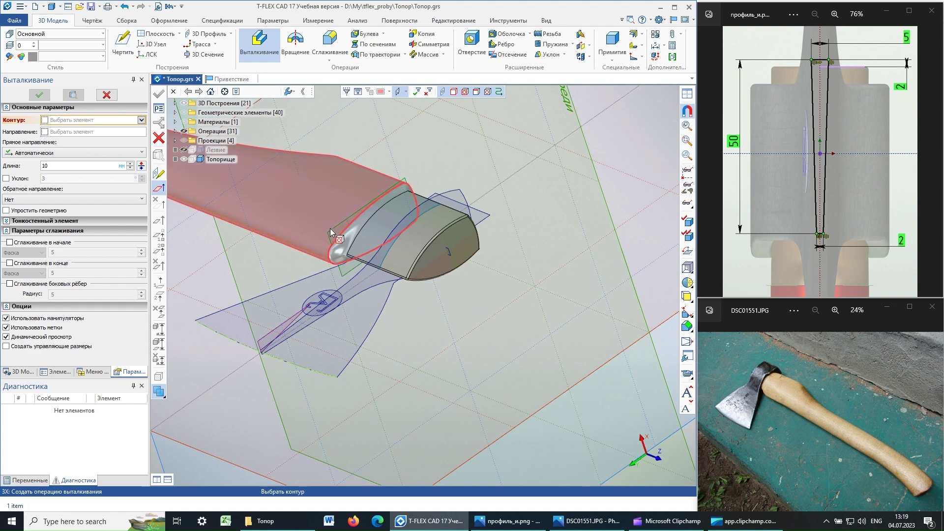
left_click(176, 104)
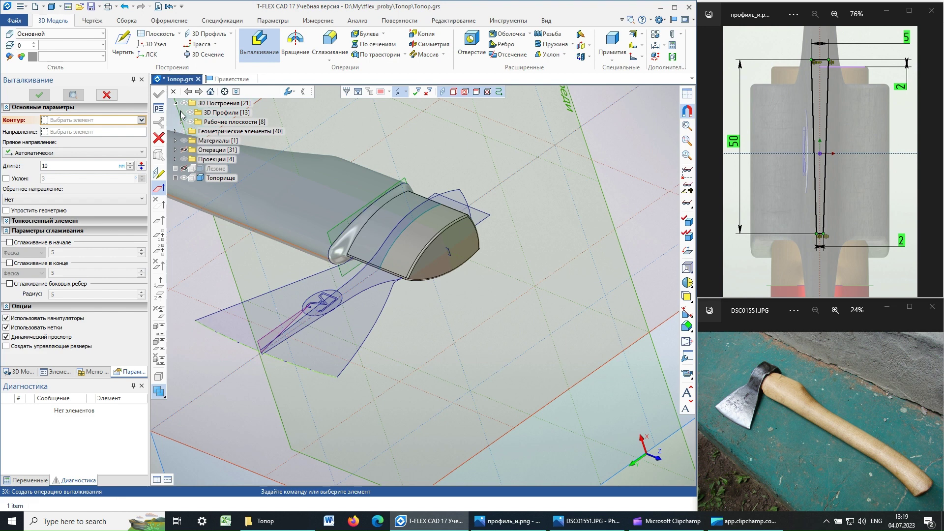
left_click(181, 113)
left_click(230, 235)
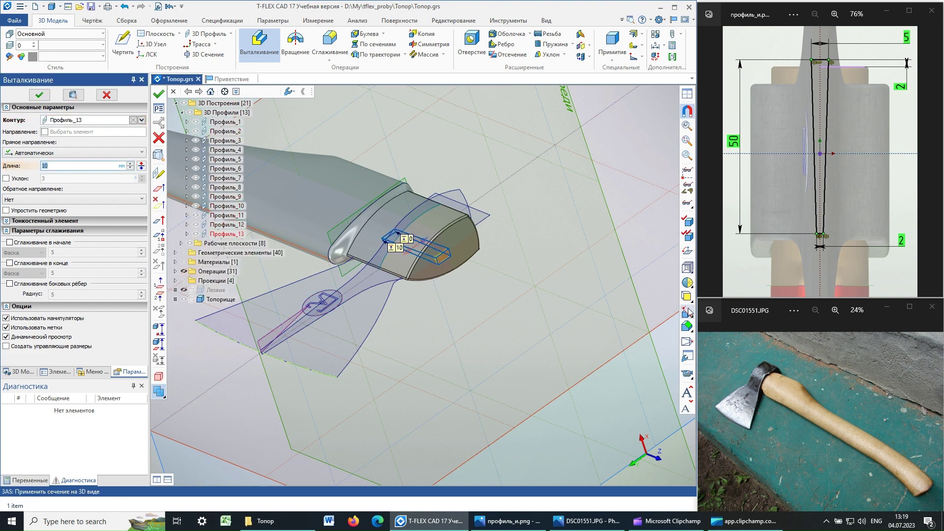
left_click(49, 153)
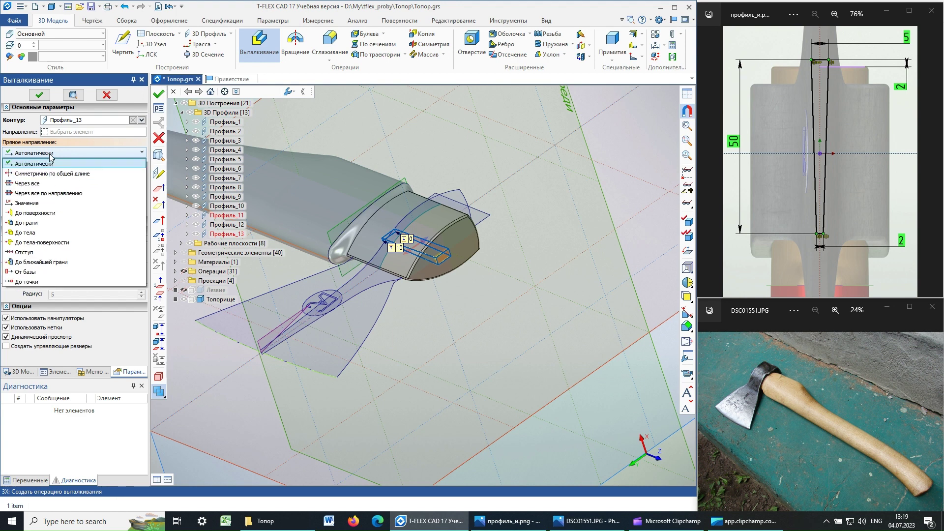
left_click(35, 184)
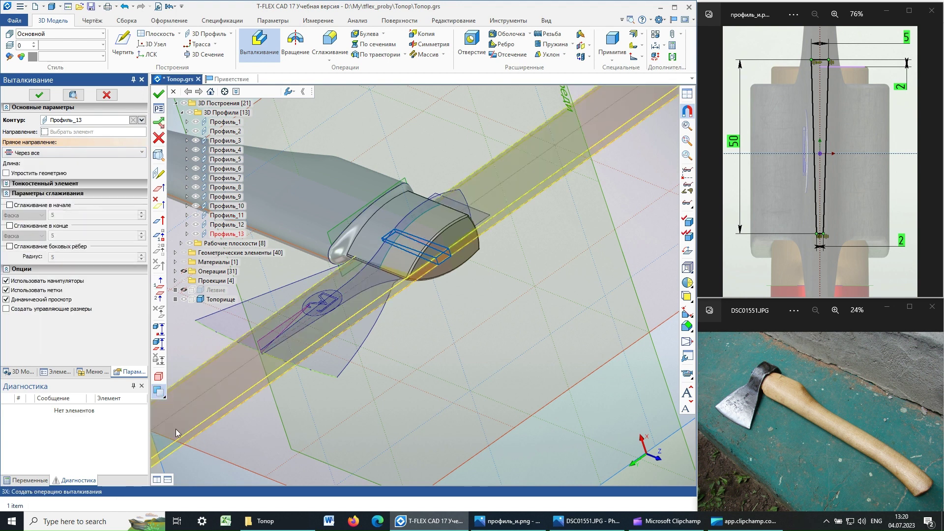
Step: Make the extrusion subtract from the Топорище body, apply it, and inspect the slot
left_click(159, 396)
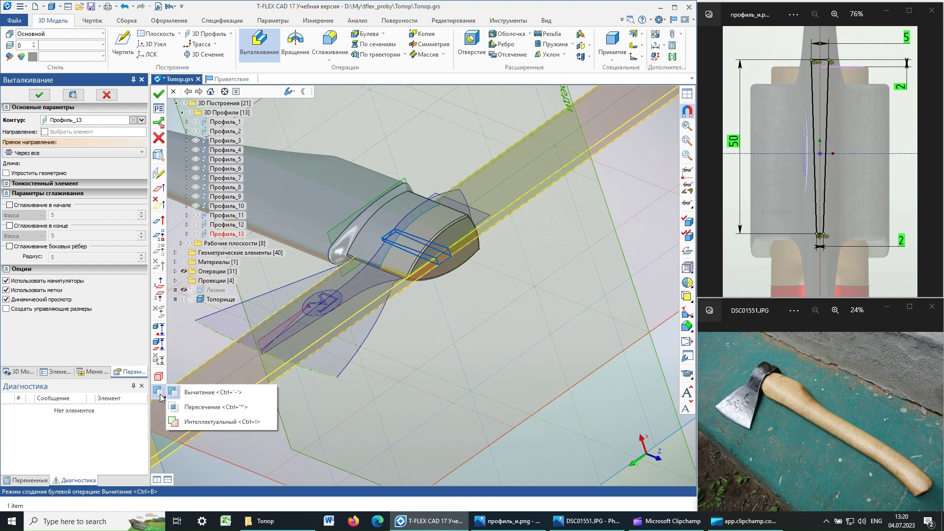
left_click(204, 392)
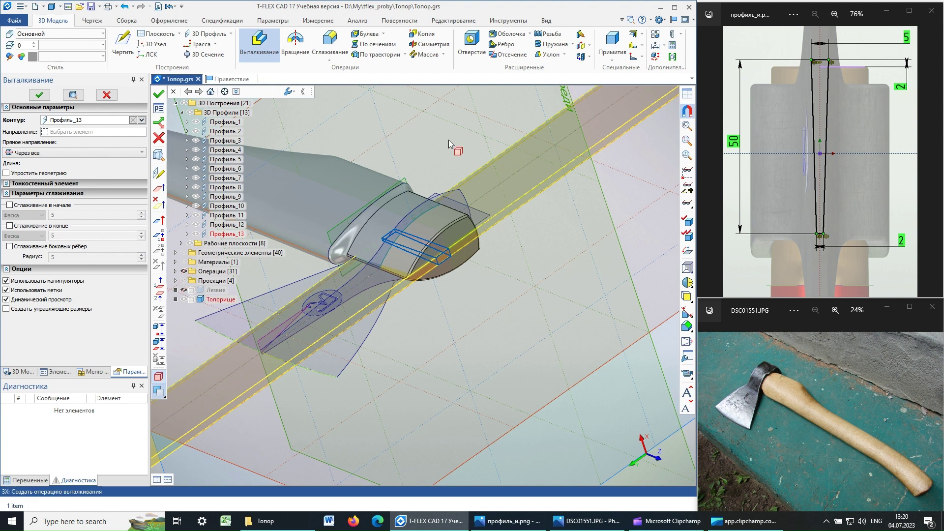
left_click(392, 208)
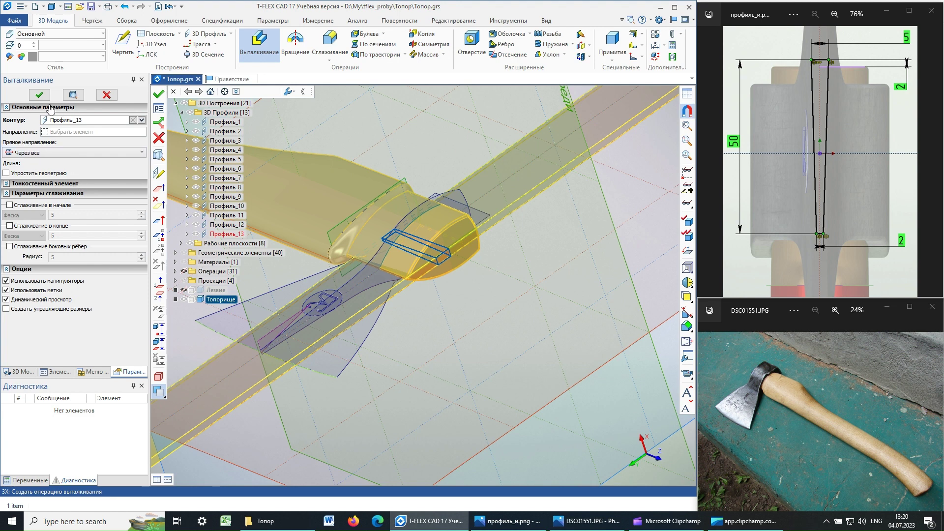
left_click(39, 94)
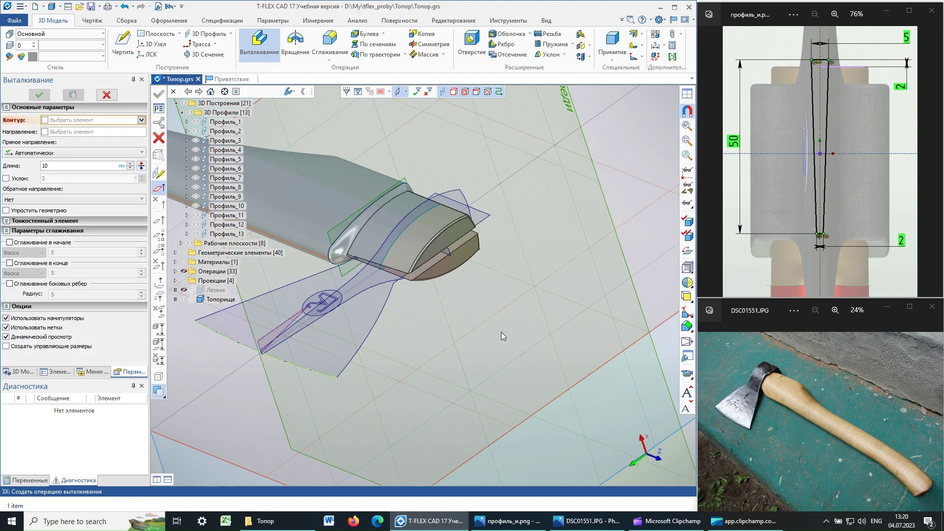
mouse_move(501, 332)
middle_mouse_down()
mouse_move(540, 197)
mouse_move(508, 249)
mouse_move(378, 284)
mouse_move(472, 297)
mouse_move(491, 160)
mouse_move(506, 232)
middle_mouse_up()
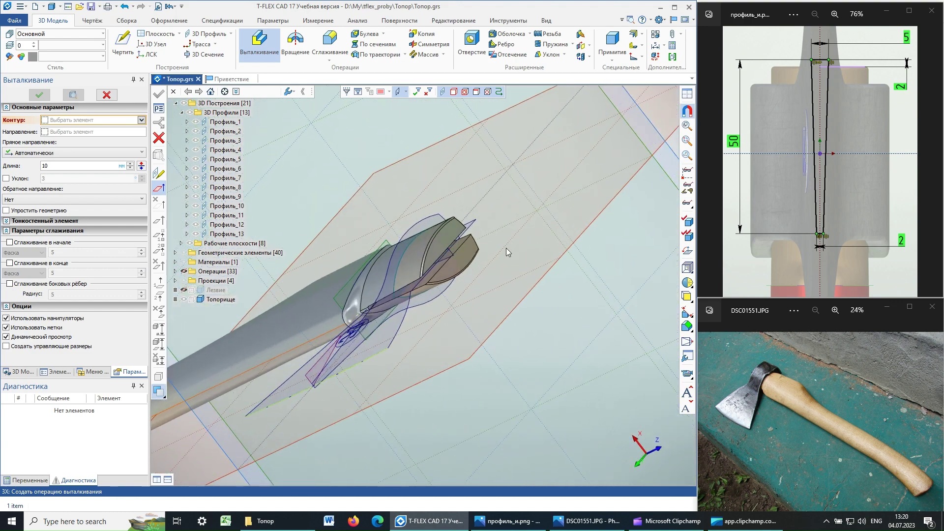
Step: Exit Extrude, show the Лезвие body again, and zoom in on the axe-head eye
key("Escape")
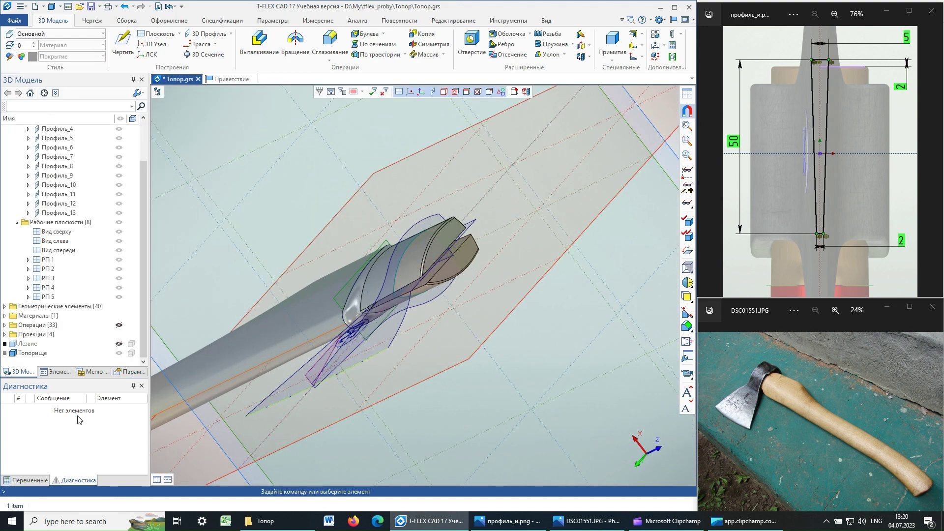
left_click(118, 345)
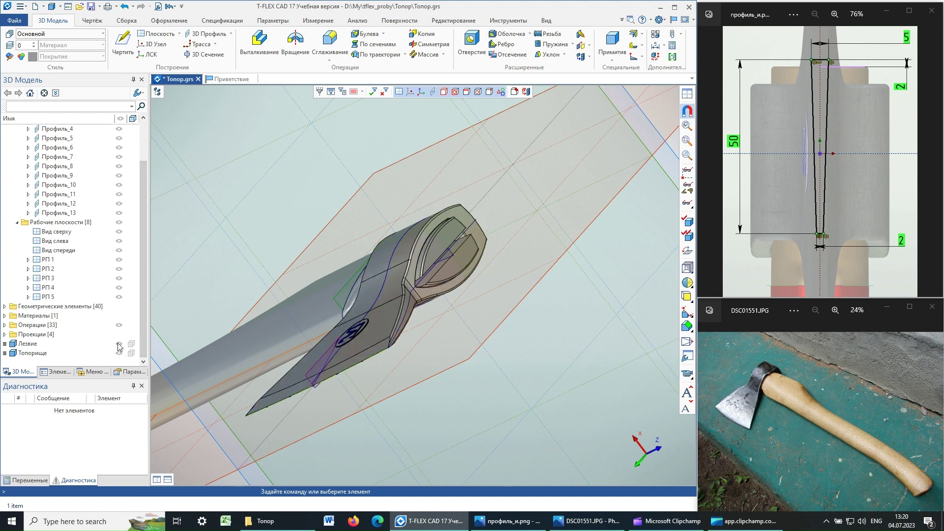
middle_click_drag(494, 328, 375, 333)
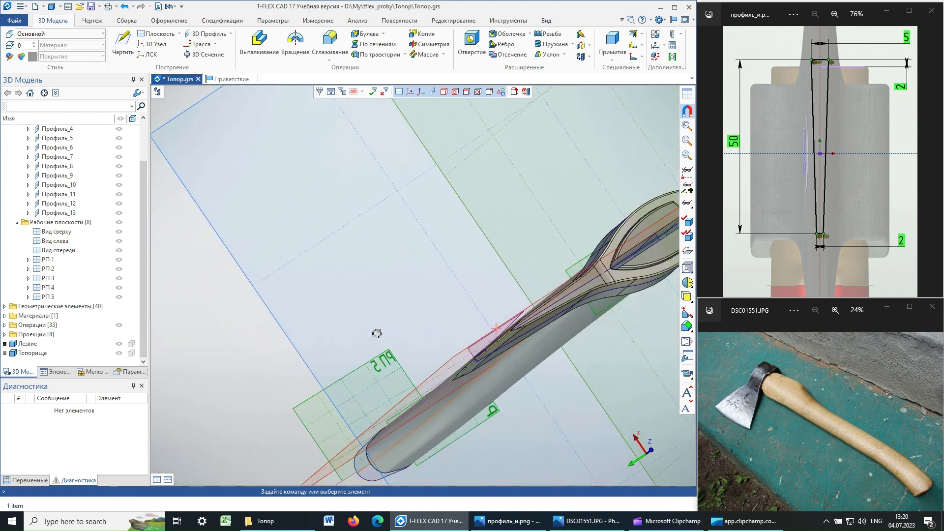
middle_click_drag(552, 260, 421, 264)
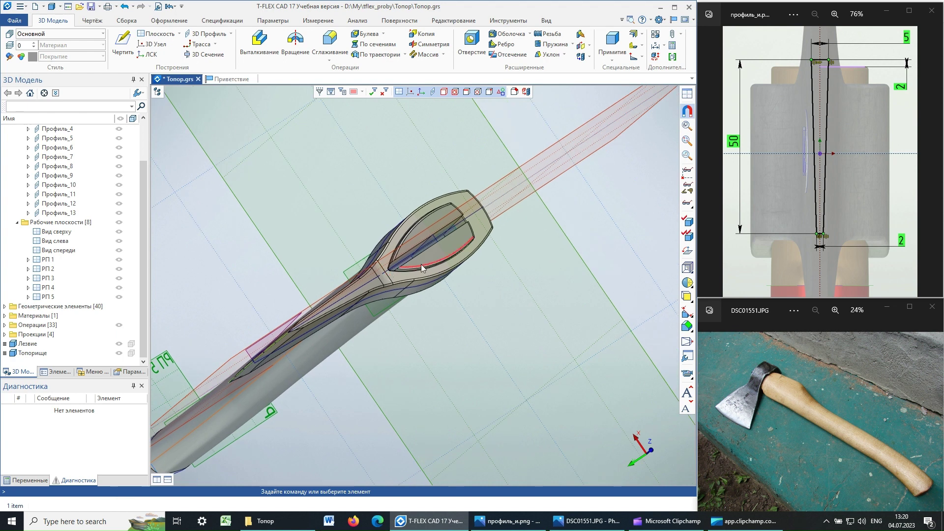
scroll(432, 234, "up", 2)
scroll(432, 234, "up", 1)
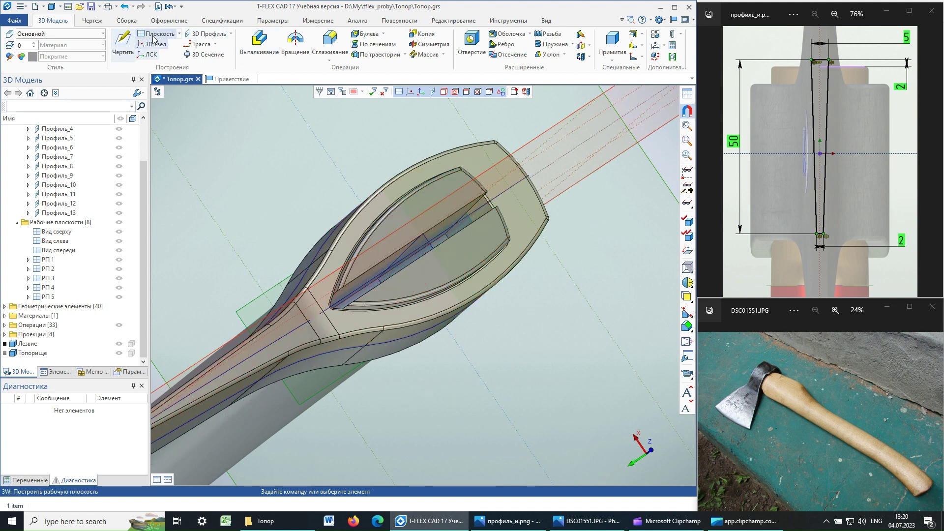
Step: Start an extrusion from Профиль_13 and orbit to view the whole axe and work planes
left_click(251, 54)
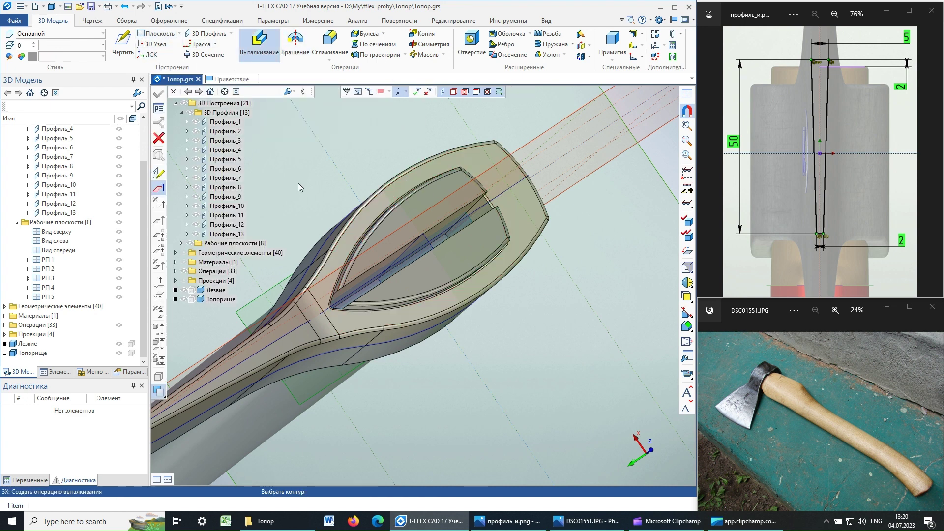
left_click(226, 234)
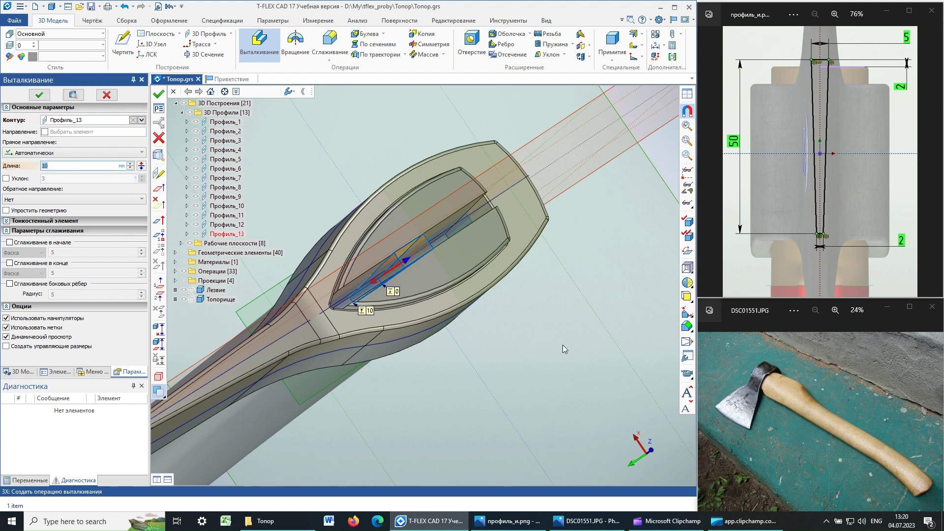
middle_click_drag(557, 339, 485, 314)
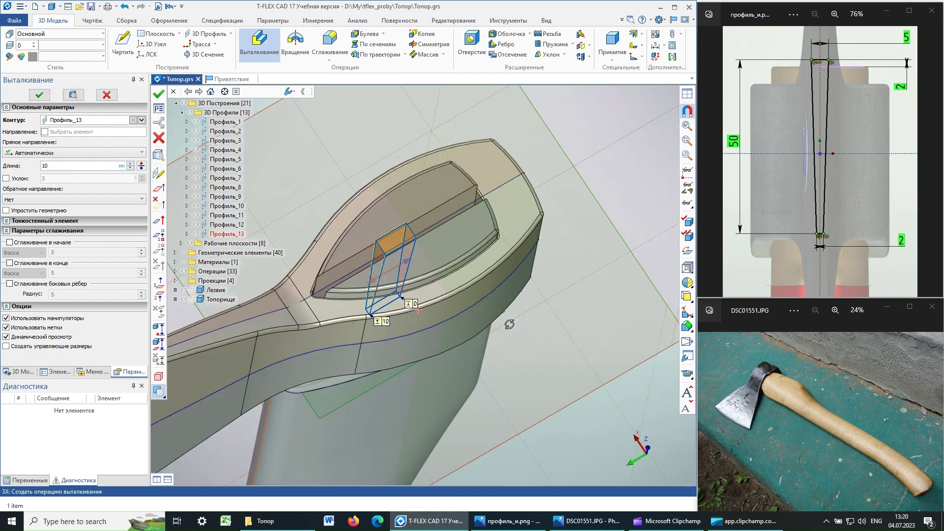
scroll(485, 314, "up", 3)
scroll(486, 314, "down", 2)
scroll(485, 314, "down", 5)
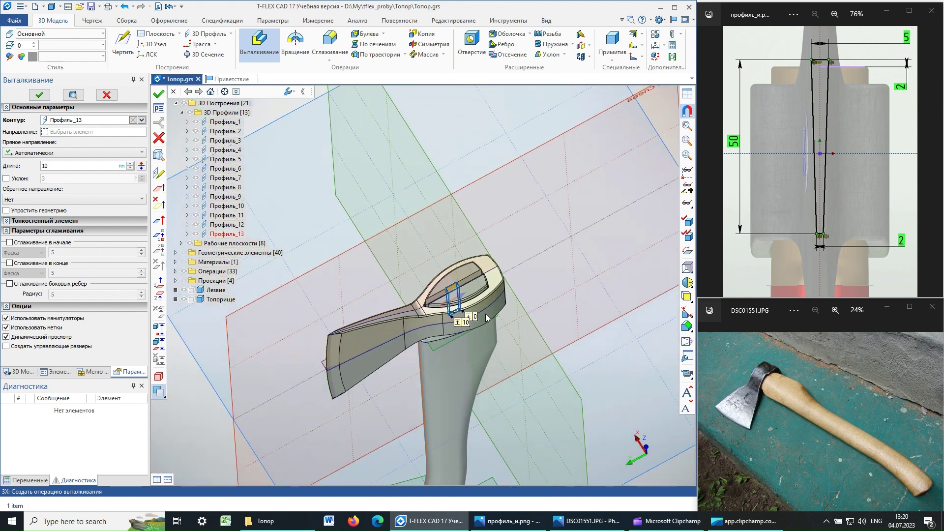
middle_click_drag(439, 338, 706, 162)
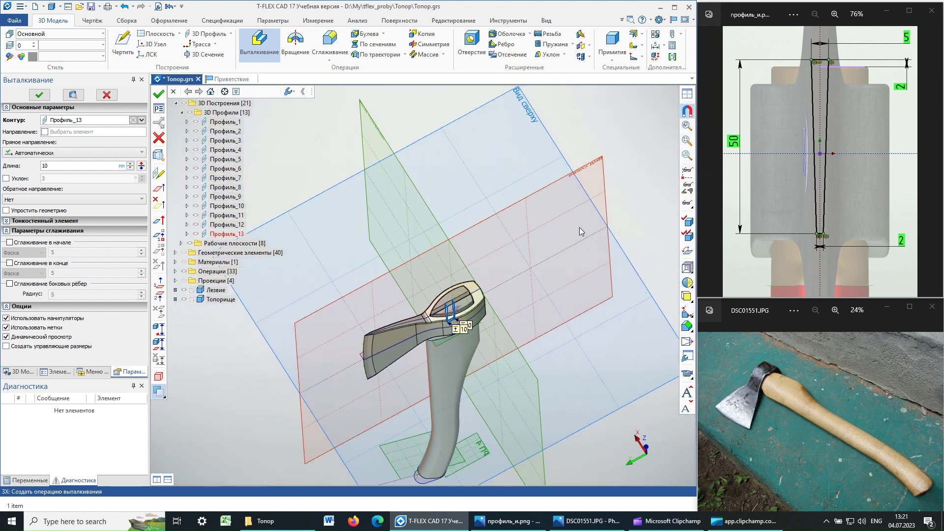
Step: Turn the view to face the Вид сверху plane squarely, then cancel the command
left_click(689, 251)
left_click(554, 139)
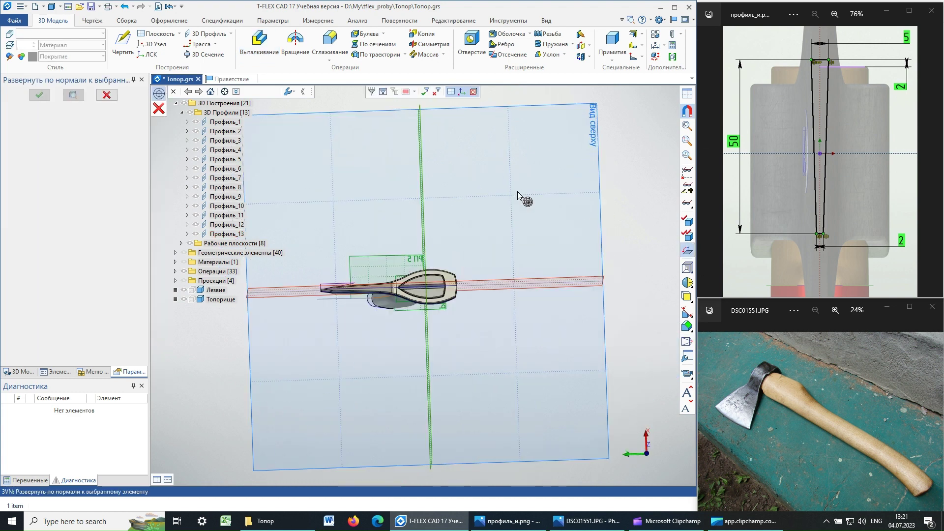
scroll(418, 288, "up", 2)
scroll(427, 272, "up", 3)
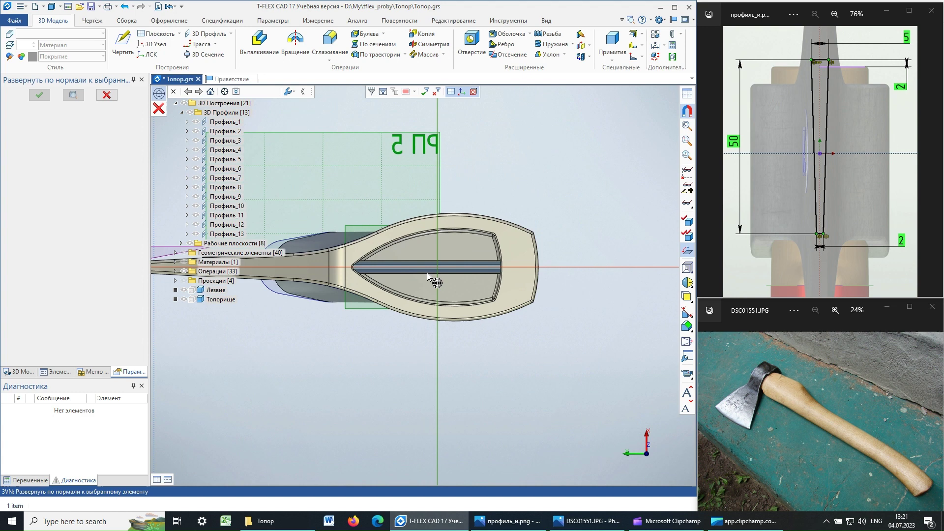
left_click(108, 99)
Step: Extrude Профиль_13 in both directions, 28 mm one way and 23 mm the other
key("3")
key("x")
scroll(397, 260, "up", 4)
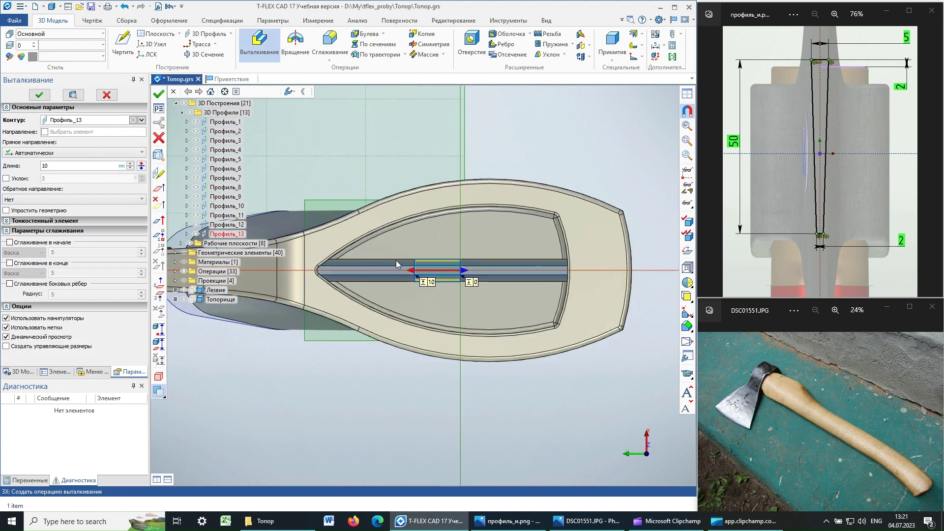
scroll(396, 261, "up", 1)
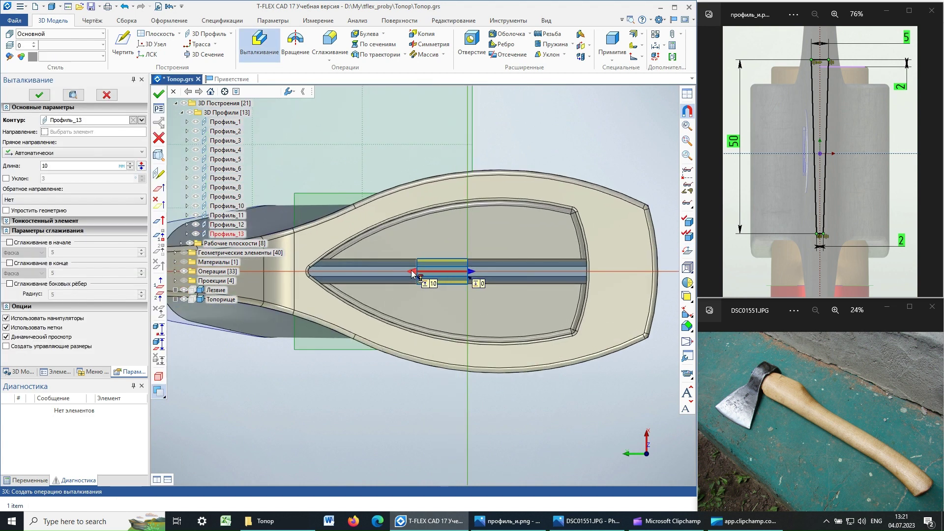
left_click_drag(413, 275, 343, 279)
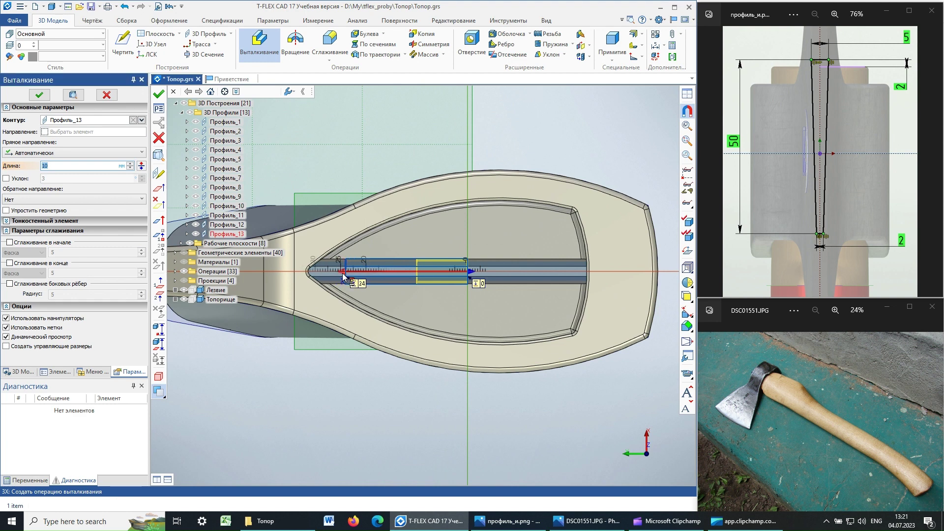
left_click_drag(343, 277, 324, 283)
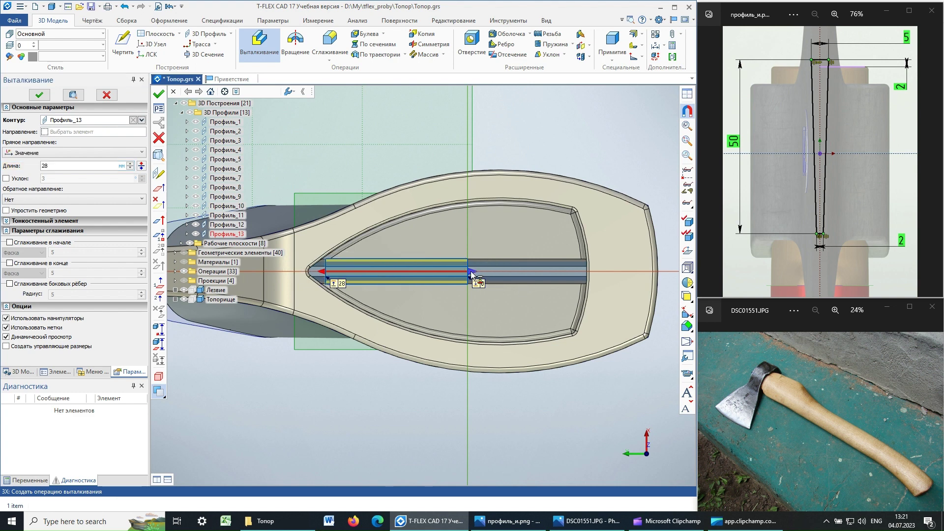
left_click_drag(471, 275, 591, 279)
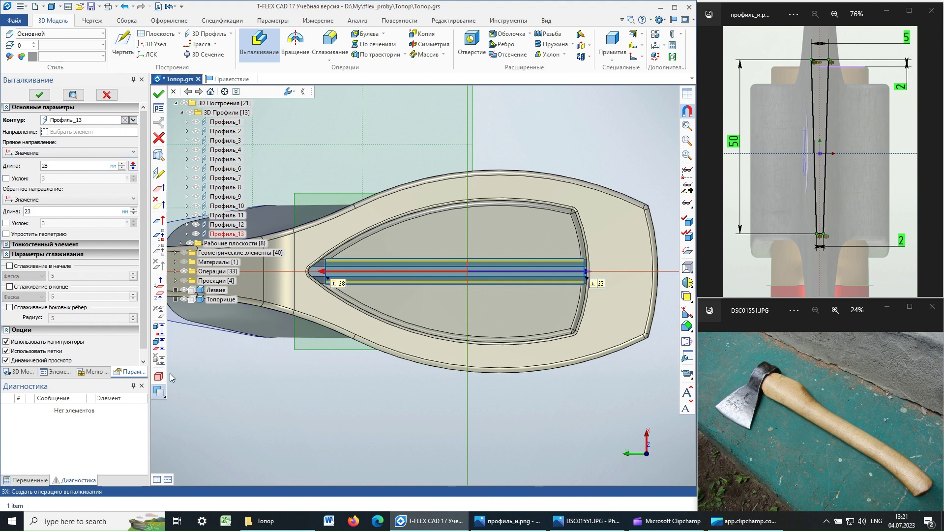
Step: Hide Лезвие and Топорище and confirm the extrusion as a separate body, Тело_11
left_click(183, 290)
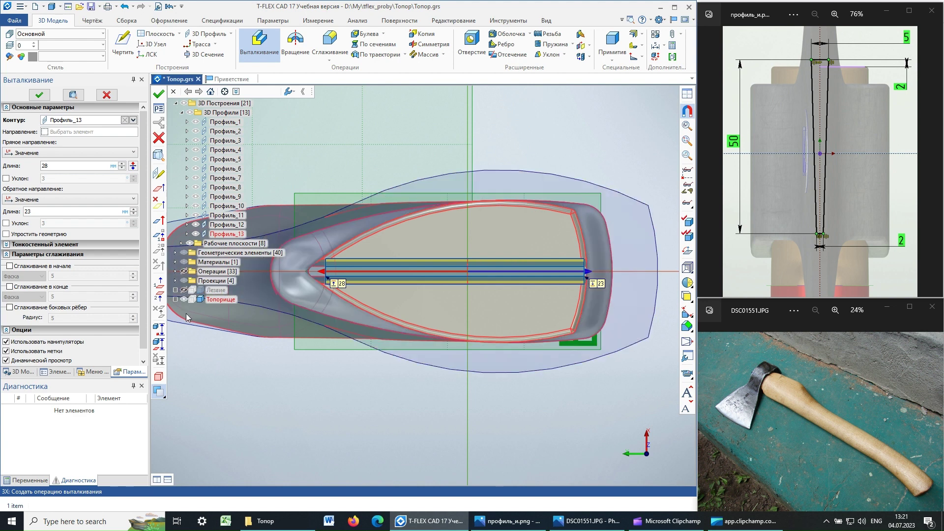
left_click(184, 299)
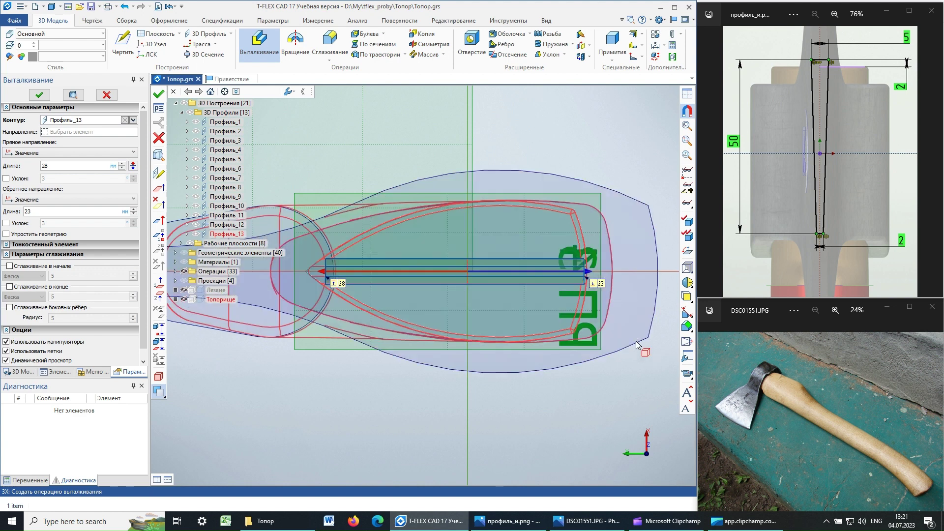
left_click(38, 95)
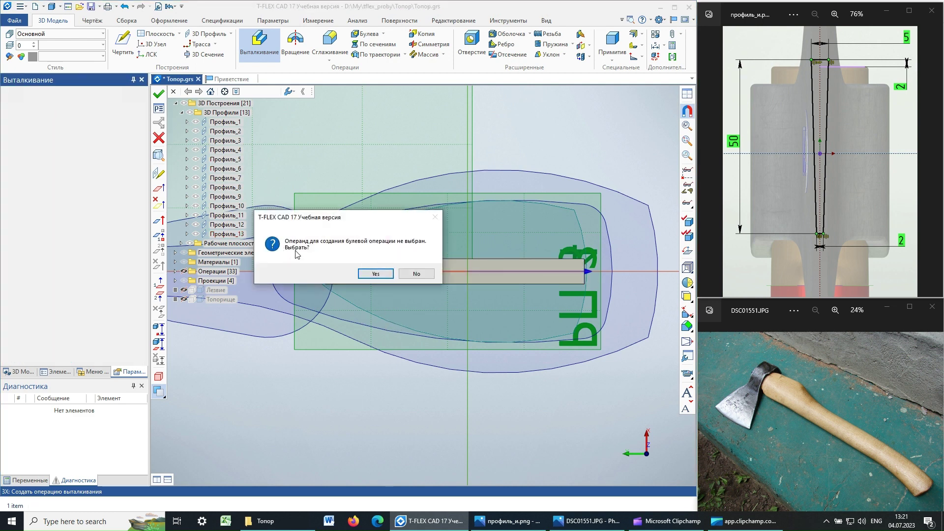
left_click(411, 275)
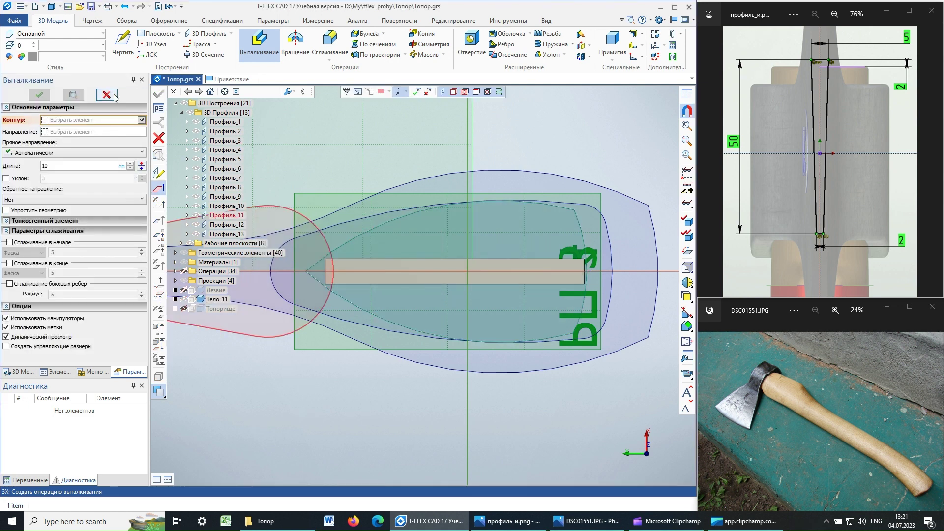
Step: Orbit to see the Тело_11 wedge slab and bring up its context menu in the tree
left_click(107, 95)
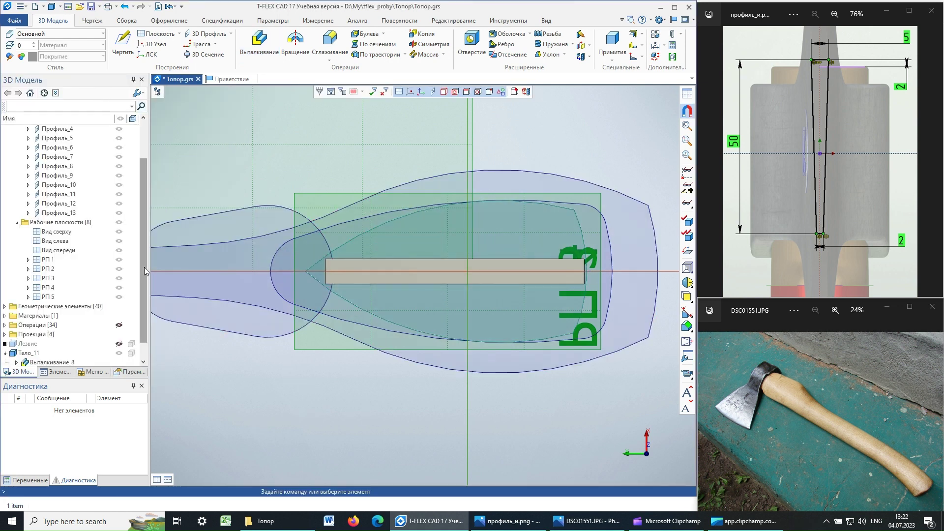
scroll(144, 267, "down", 1)
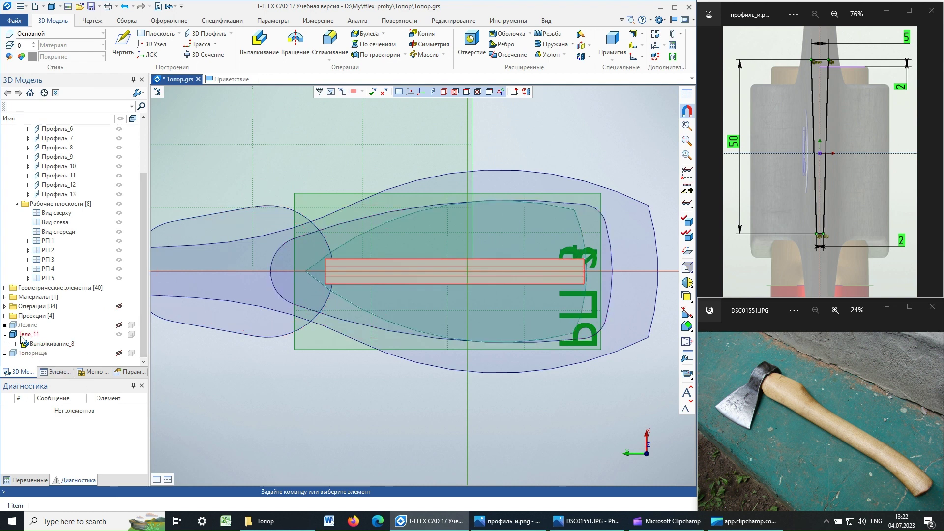
mouse_move(400, 382)
middle_mouse_down()
mouse_move(294, 244)
mouse_move(248, 247)
mouse_move(271, 246)
middle_mouse_up()
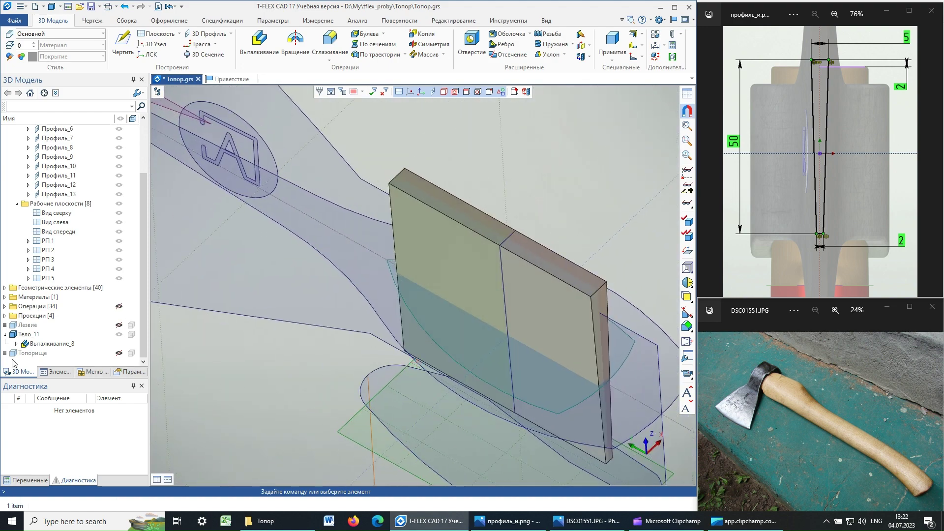
left_click(27, 334)
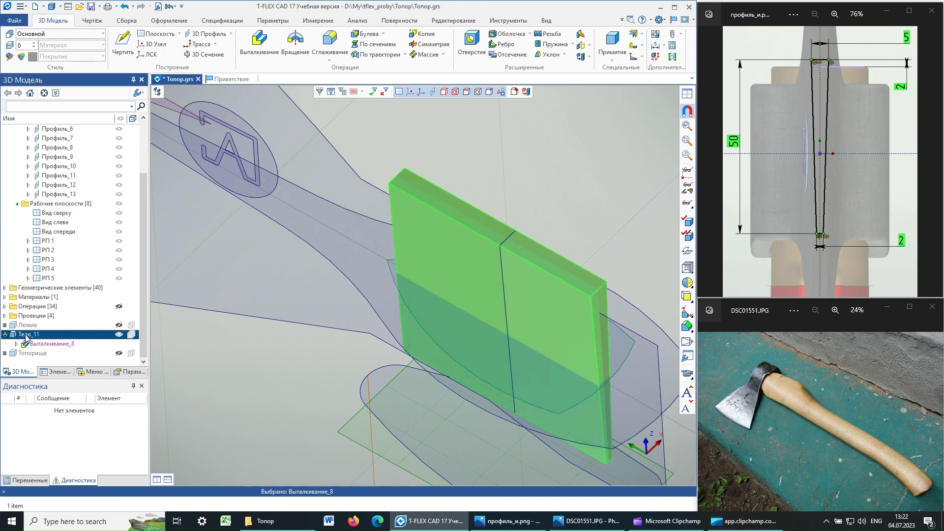
right_click(28, 336)
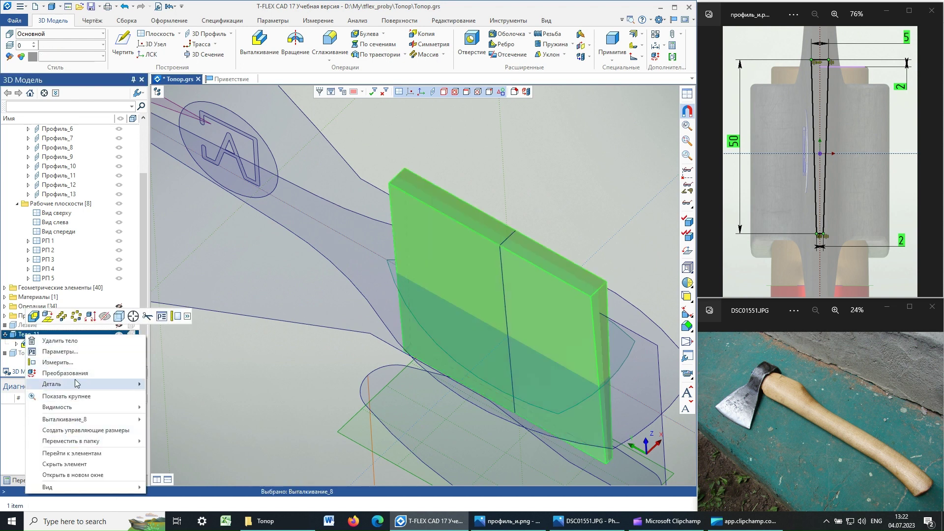
Step: Rename the wedge body from Тело_11 to Клин in the extrusion parameters
left_click(387, 311)
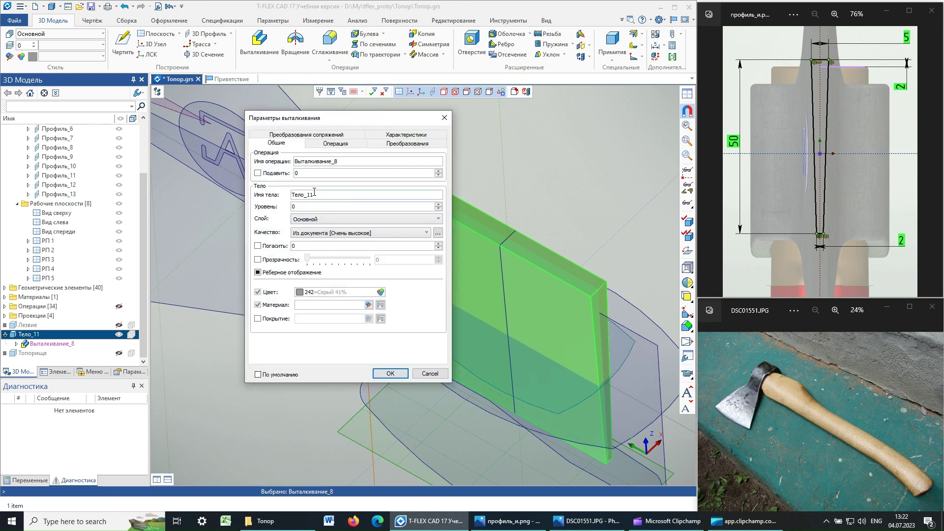
left_click(314, 193)
left_click_drag(318, 193, 282, 195)
type("Клин")
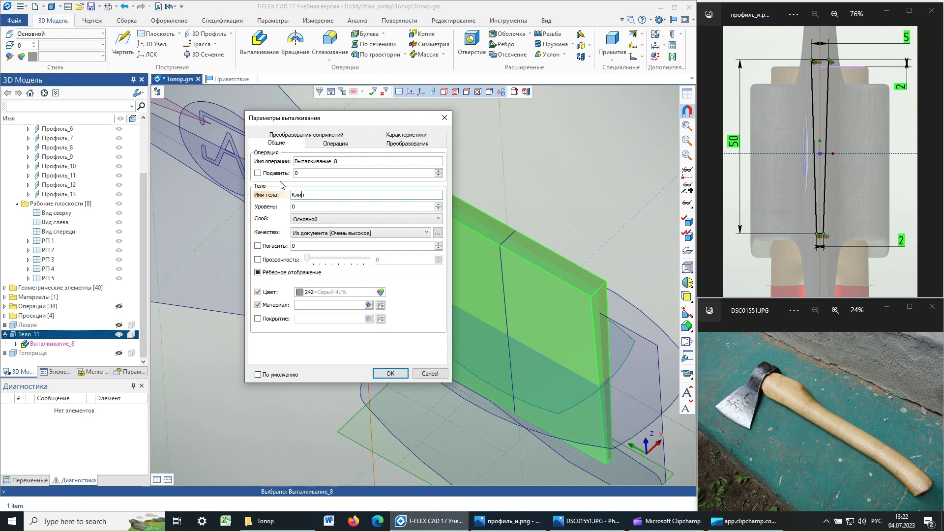
left_click(390, 374)
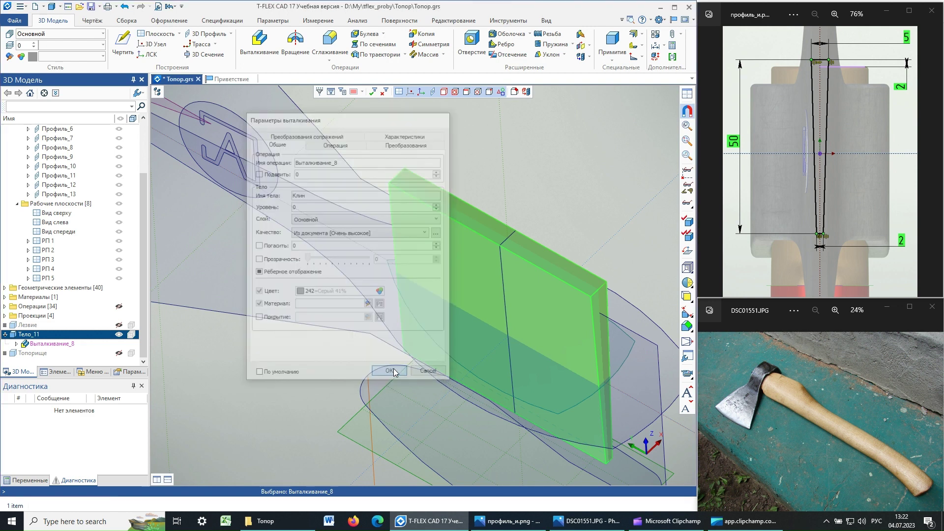
Step: Orbit and zoom the axe model to inspect the new Клин wedge
right_click_drag(323, 127, 274, 219)
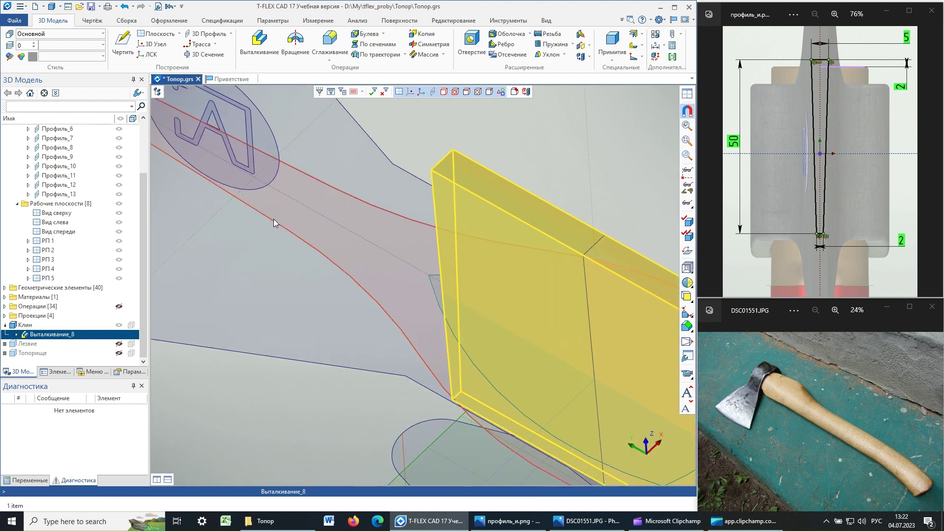
scroll(273, 218, "down", 3)
left_click(498, 158)
mouse_move(498, 158)
right_mouse_down()
mouse_move(524, 318)
mouse_move(461, 206)
mouse_move(432, 193)
mouse_move(373, 194)
right_mouse_up()
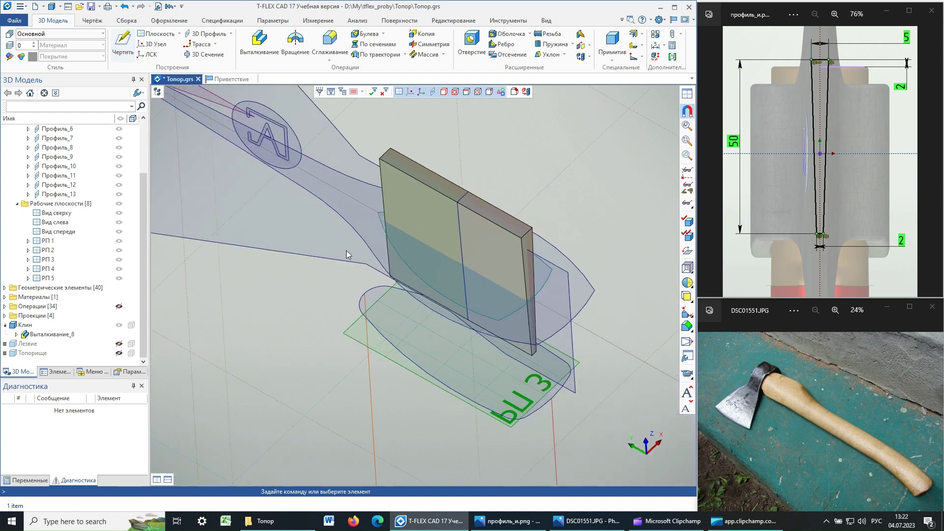
scroll(346, 250, "down", 2)
scroll(346, 250, "down", 2)
scroll(347, 250, "down", 2)
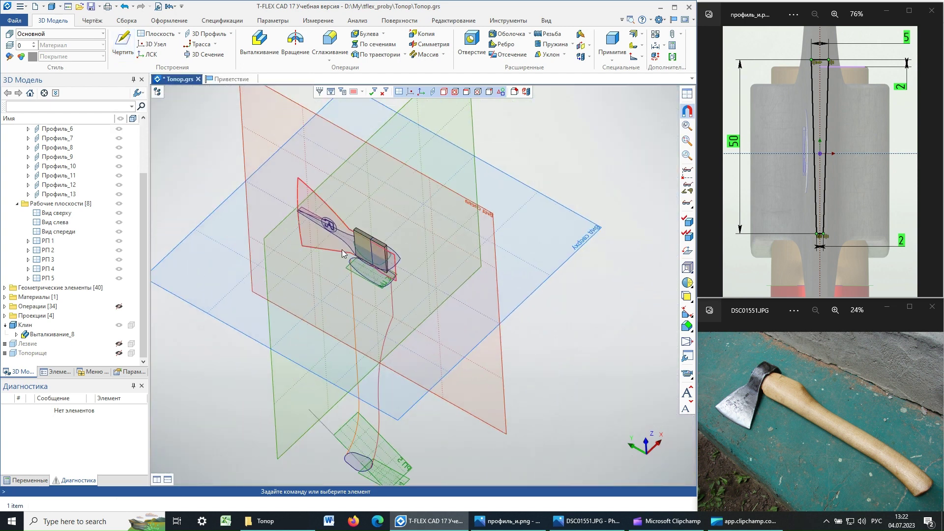
Step: Open a sketch on the Вид слева work plane, framed on the axe profile, and start element projection
left_click(118, 42)
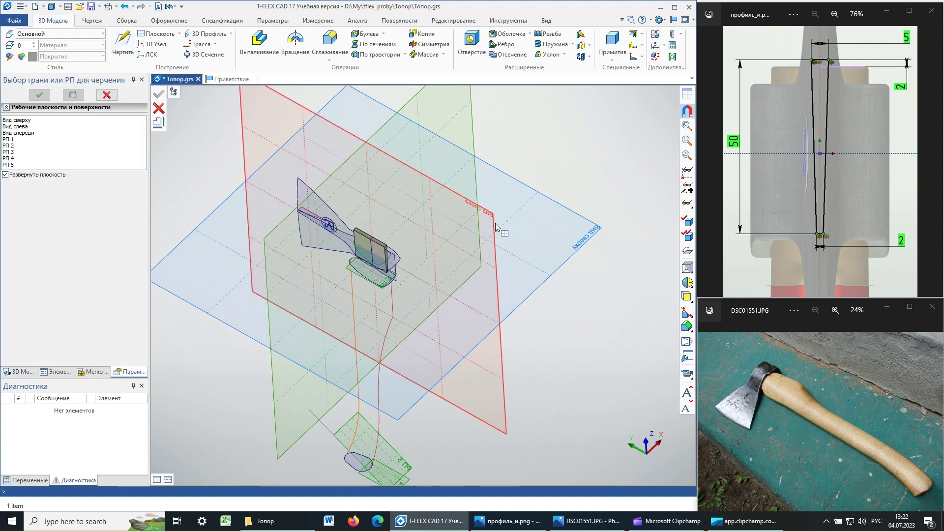
scroll(487, 211, "up", 2)
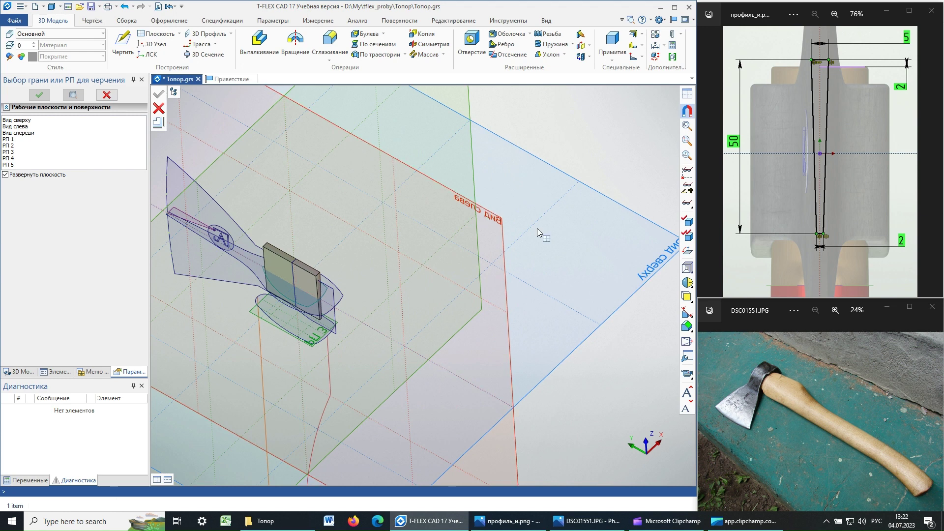
left_click(473, 234)
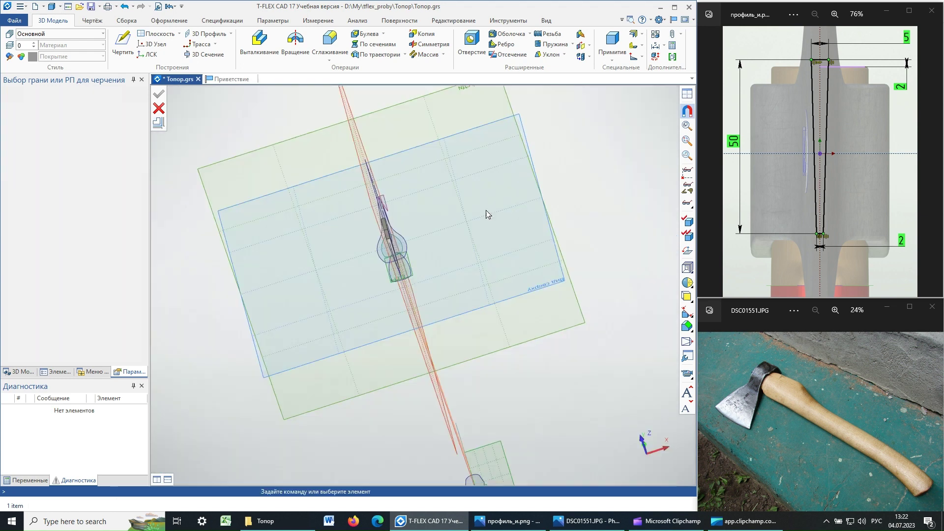
scroll(486, 285, "up", 3)
scroll(467, 251, "up", 2)
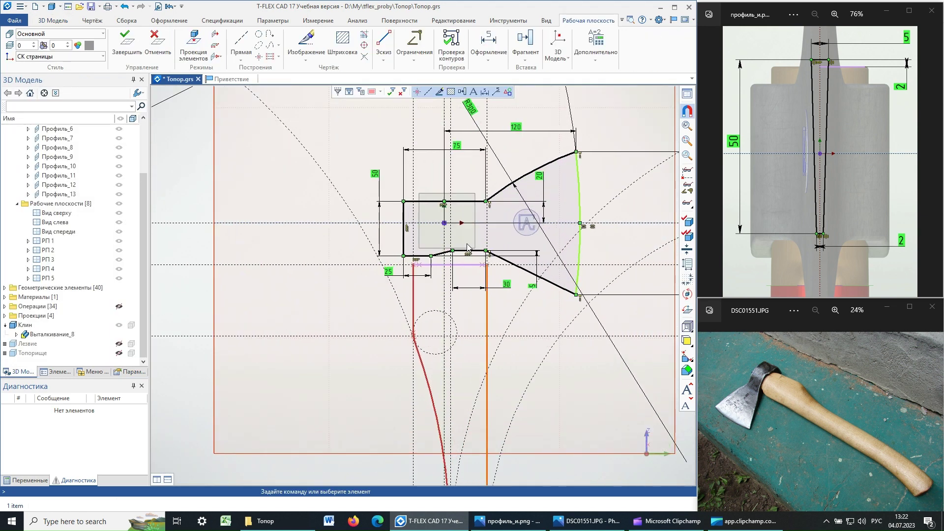
scroll(455, 224, "up", 2)
scroll(452, 227, "up", 1)
scroll(451, 224, "up", 2)
scroll(419, 225, "up", 1)
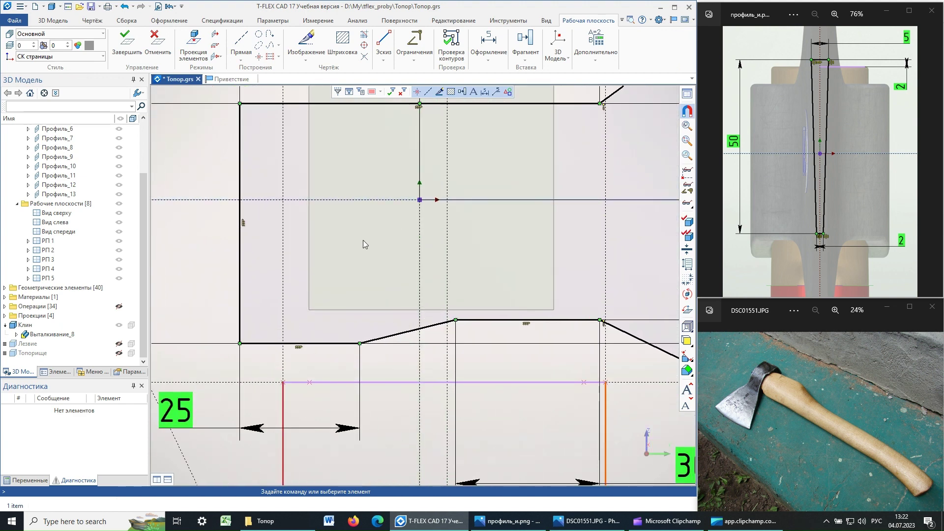
scroll(363, 246, "down", 3)
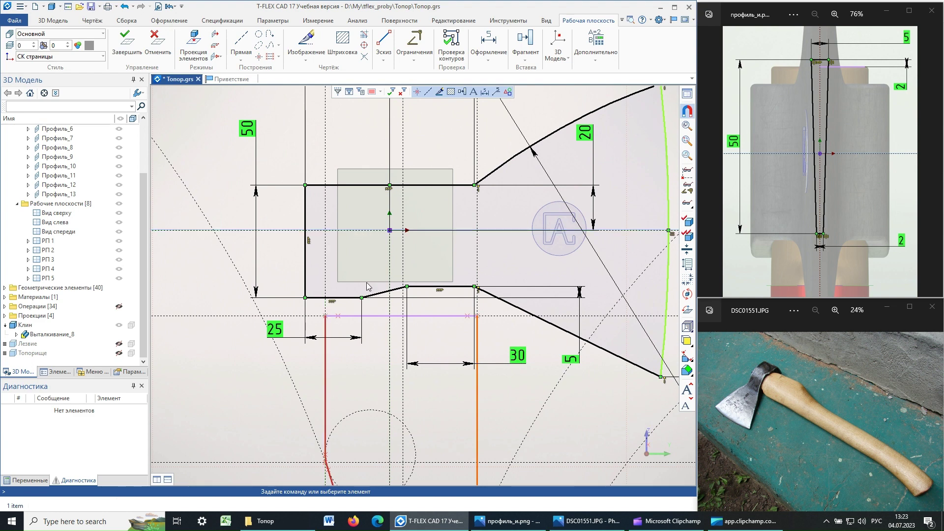
scroll(393, 216, "up", 1)
scroll(393, 215, "up", 1)
middle_click_drag(394, 212, 301, 251)
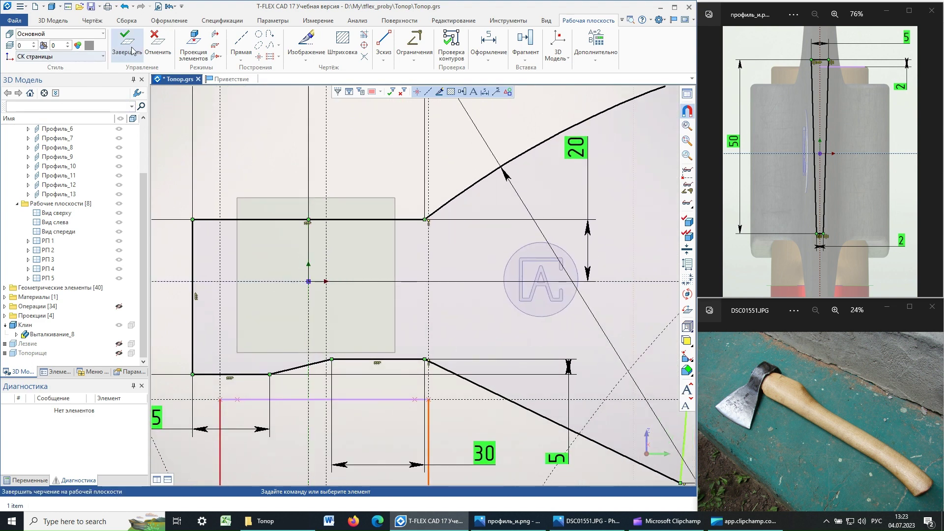
left_click(193, 43)
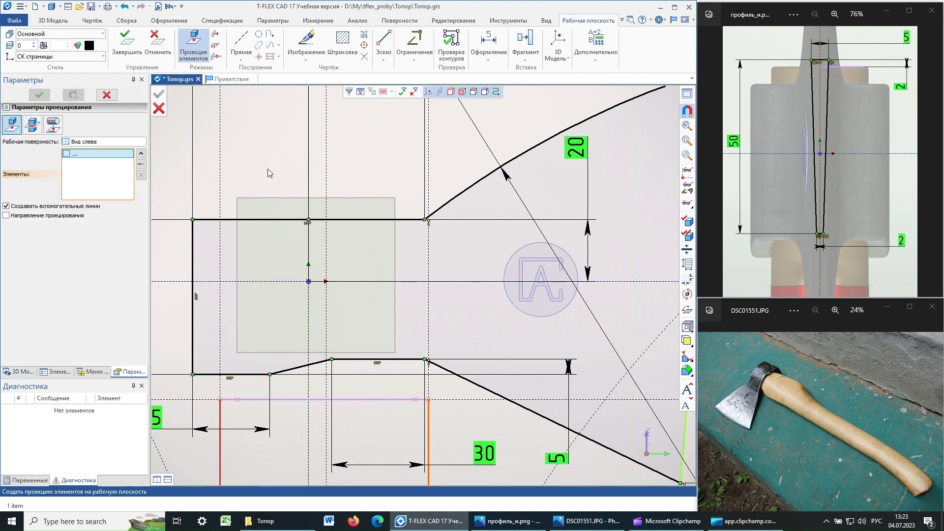
Step: Project the wedge's top edge and draw a circle inside the wedge outline
left_click(270, 198)
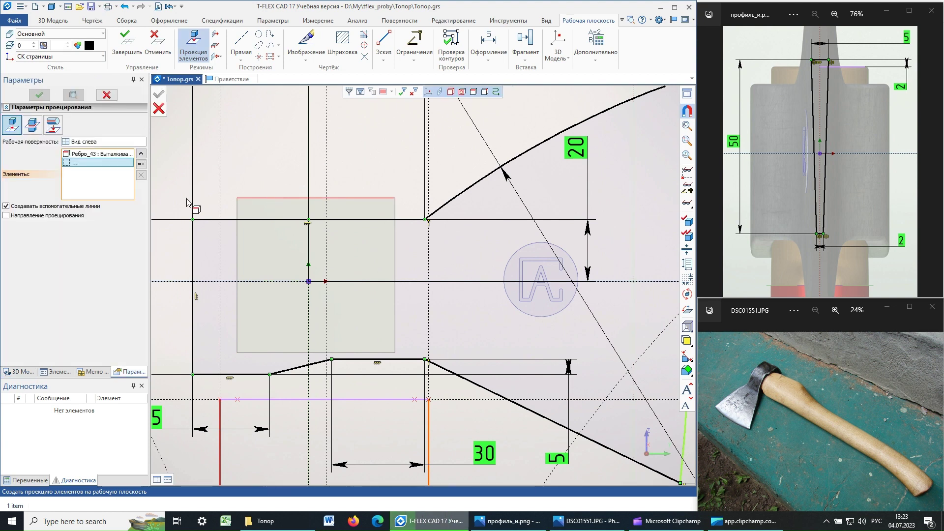
left_click(40, 94)
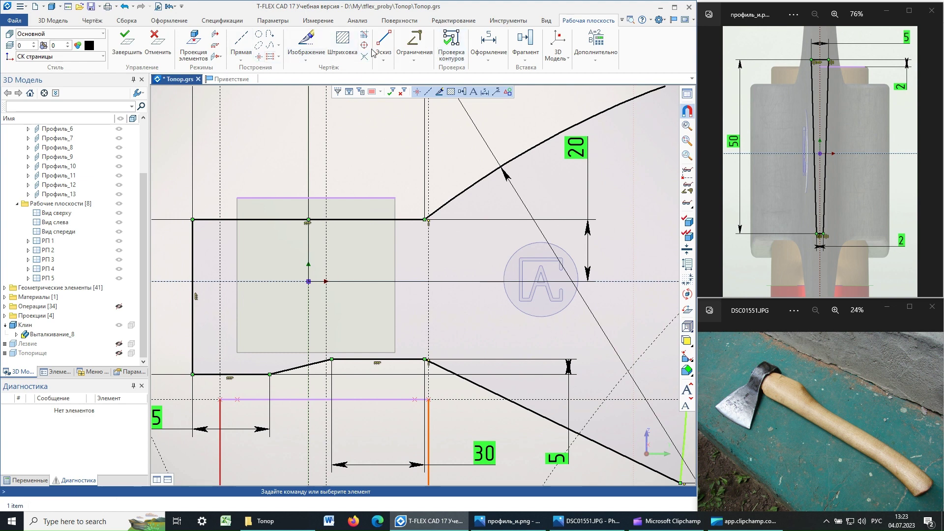
left_click(383, 60)
left_click(406, 90)
left_click(285, 265)
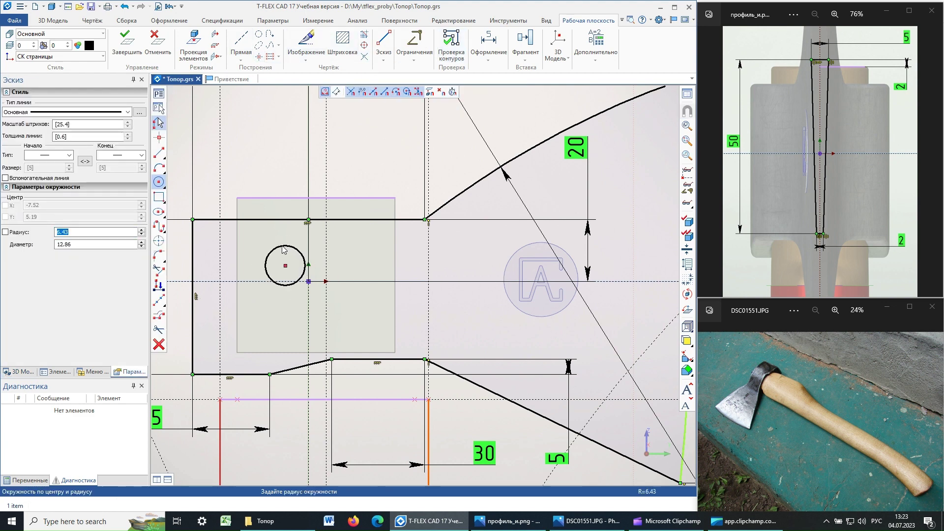
left_click(286, 243)
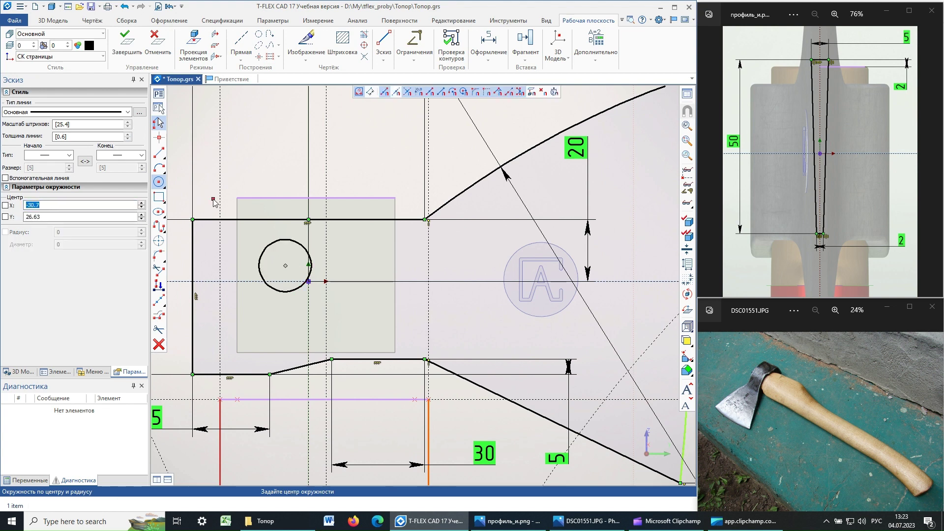
key("Escape")
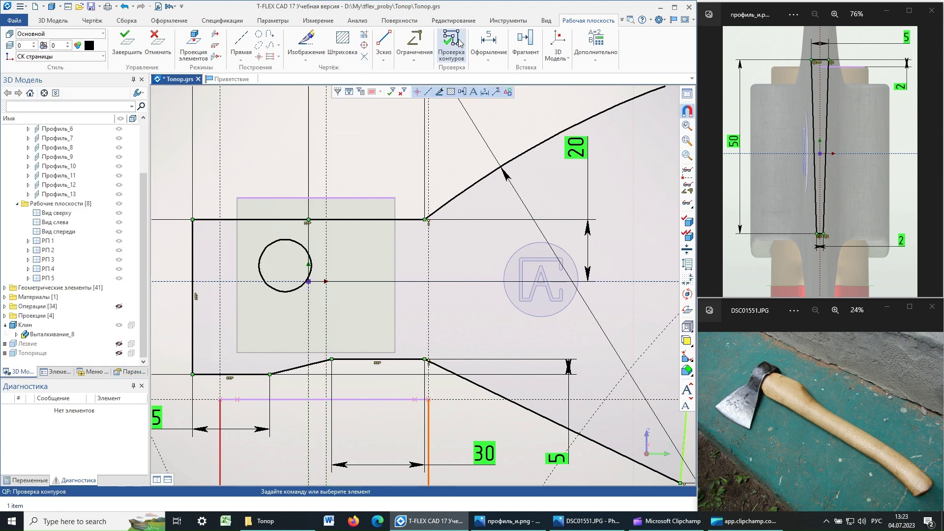
Step: Dimension the hole circle to a diameter of 16
left_click(492, 46)
left_click(483, 88)
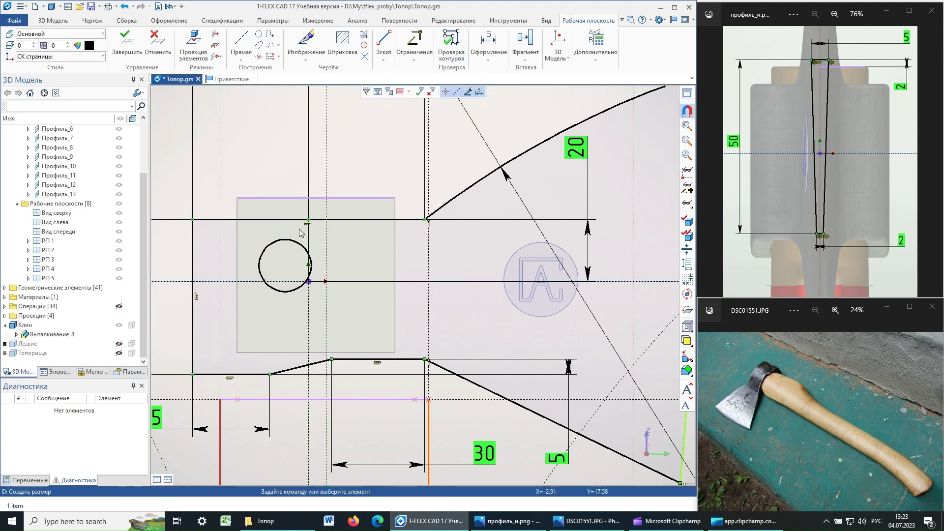
left_click(301, 247)
left_click(383, 173)
type("16")
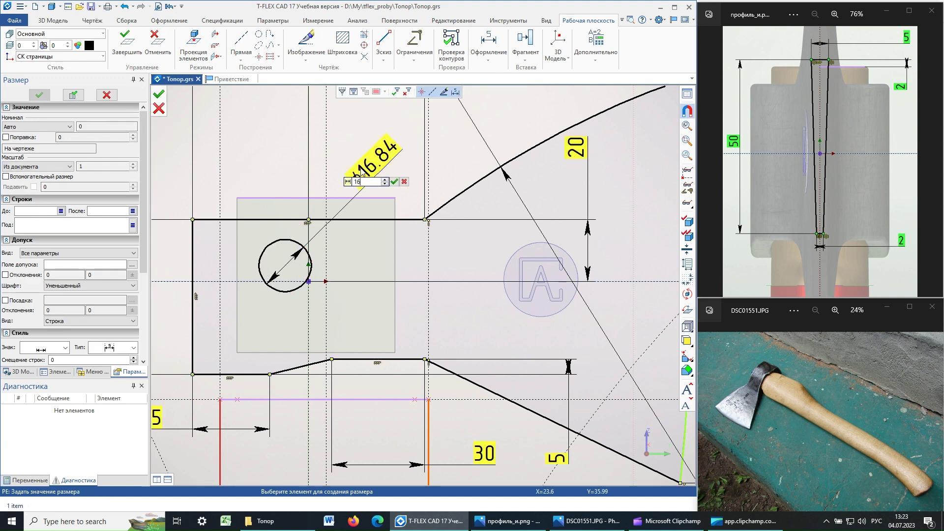
left_click(394, 183)
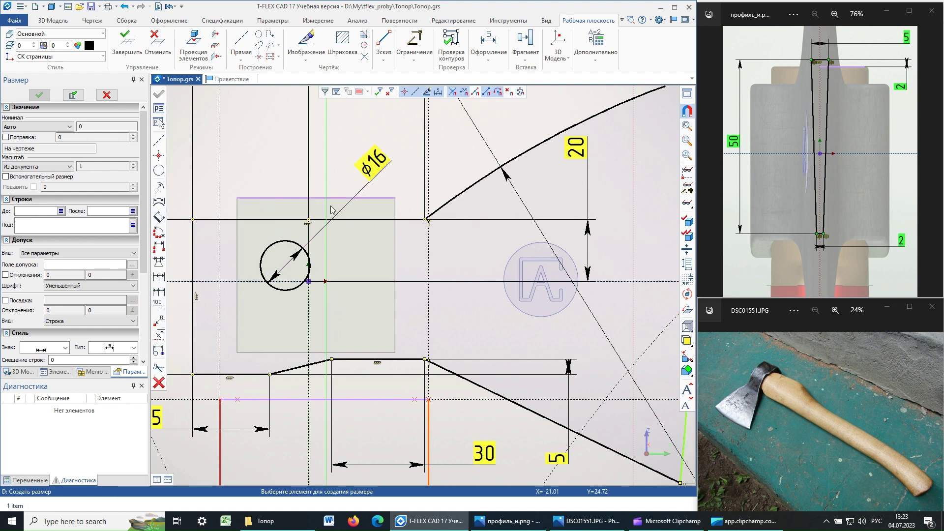
Step: Vertically align the circle's centre with the midpoint of the wedge's top edge
left_click(414, 52)
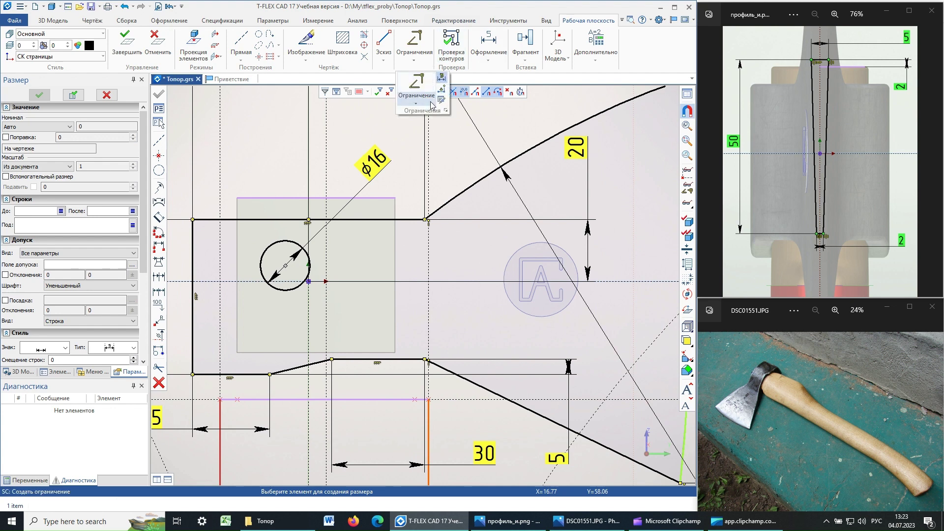
left_click(416, 103)
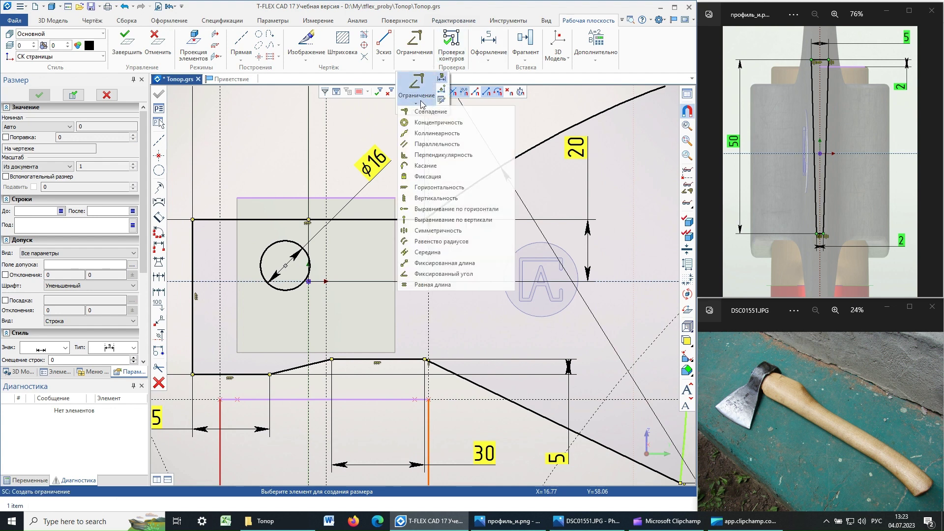
left_click(456, 223)
left_click(318, 198)
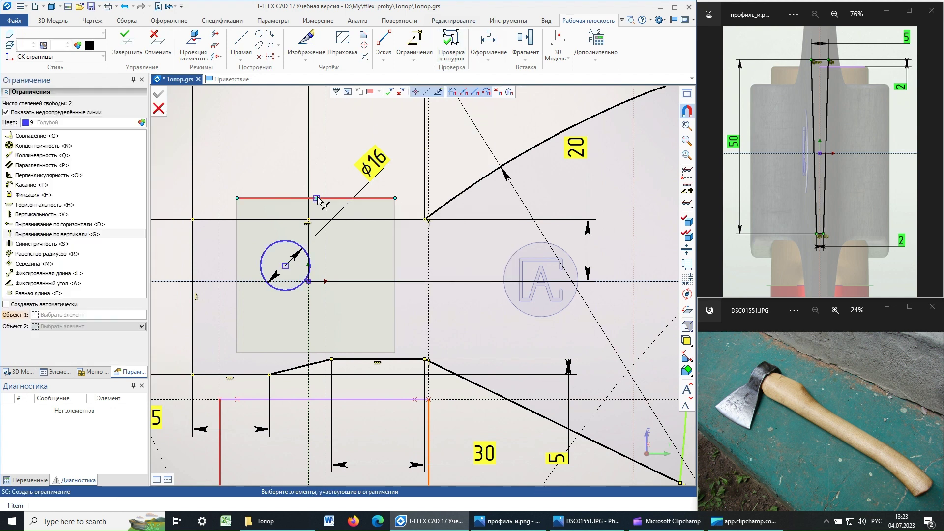
left_click(286, 267)
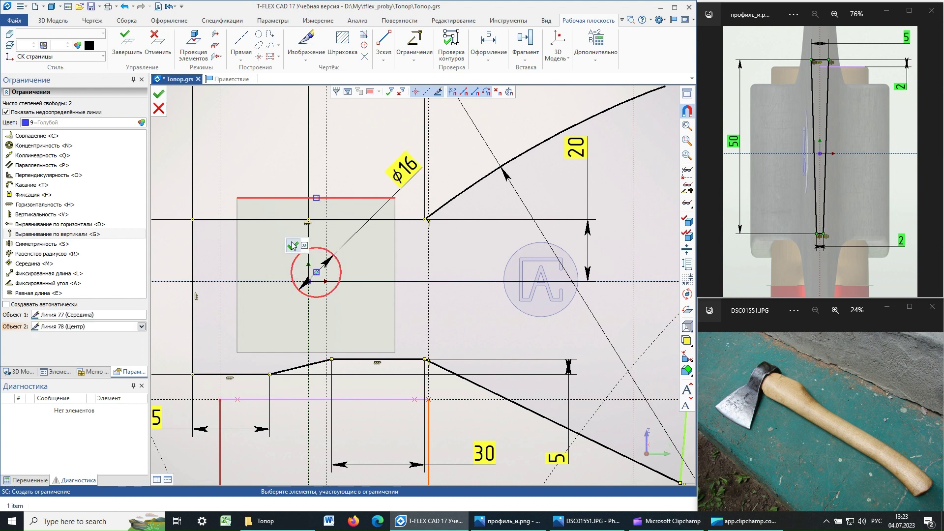
left_click(292, 246)
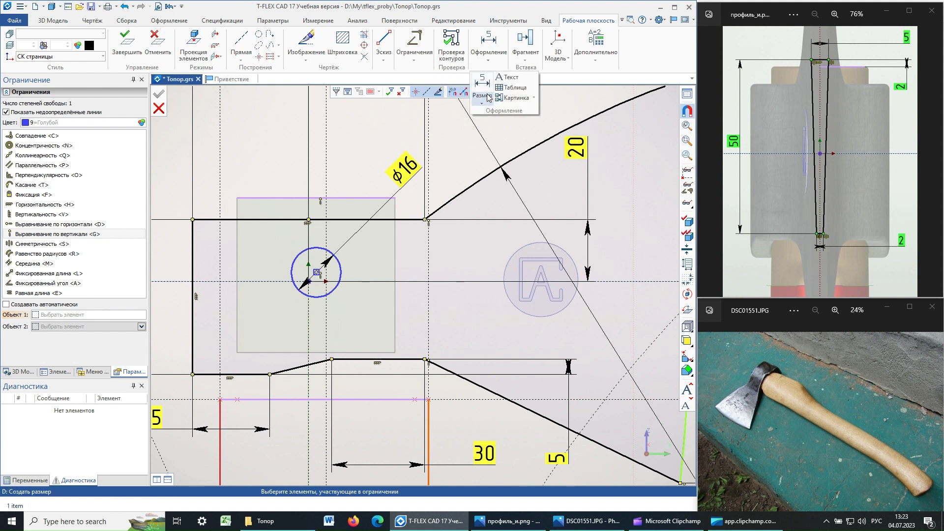
Step: Dimension the distance from the wedge's top edge to the hole centre as 20
left_click(483, 78)
left_click(319, 273)
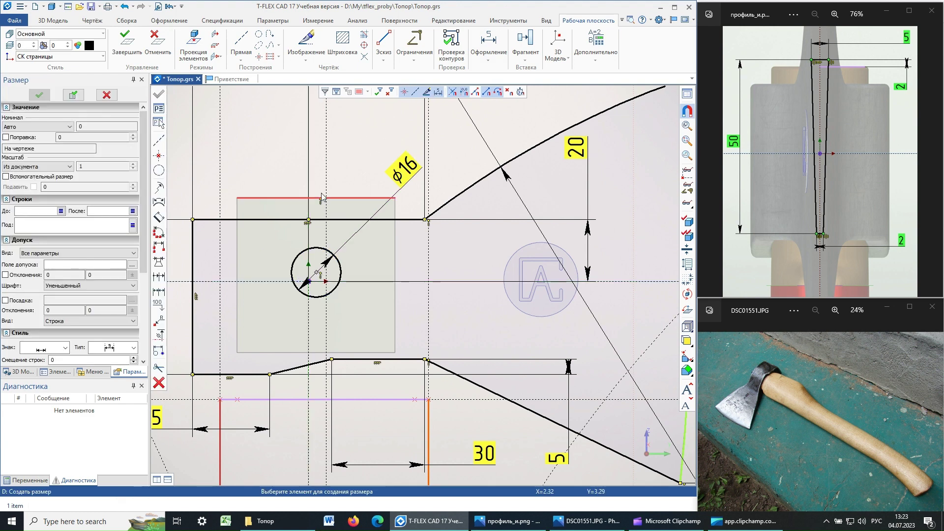
left_click(315, 199)
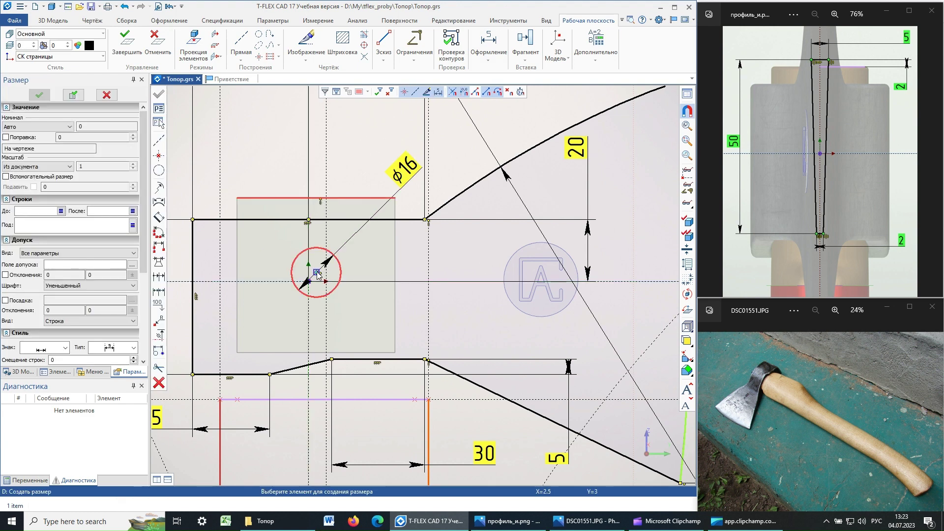
left_click(317, 273)
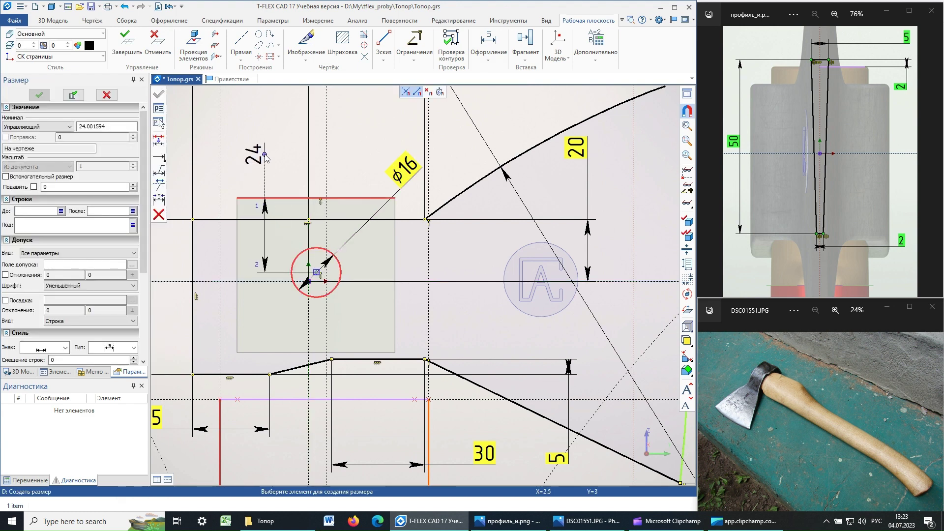
left_click(266, 156)
type("20")
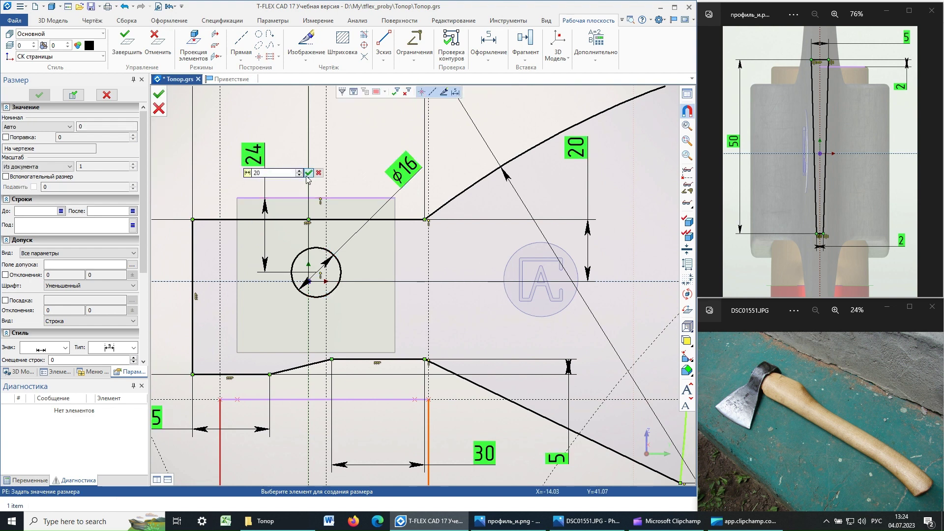
left_click(308, 174)
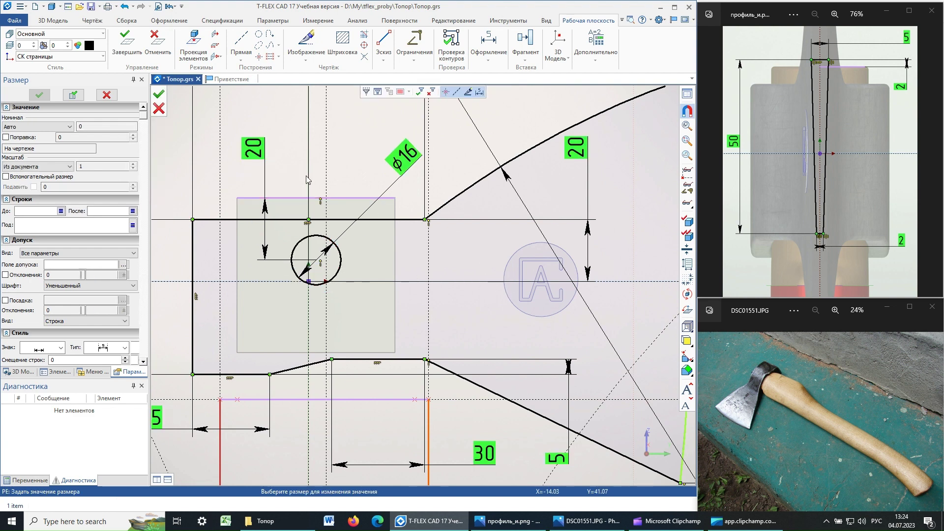
Step: Colour the Ø16 hole circle light blue and finish the sketch as Профиль_14
key("Escape")
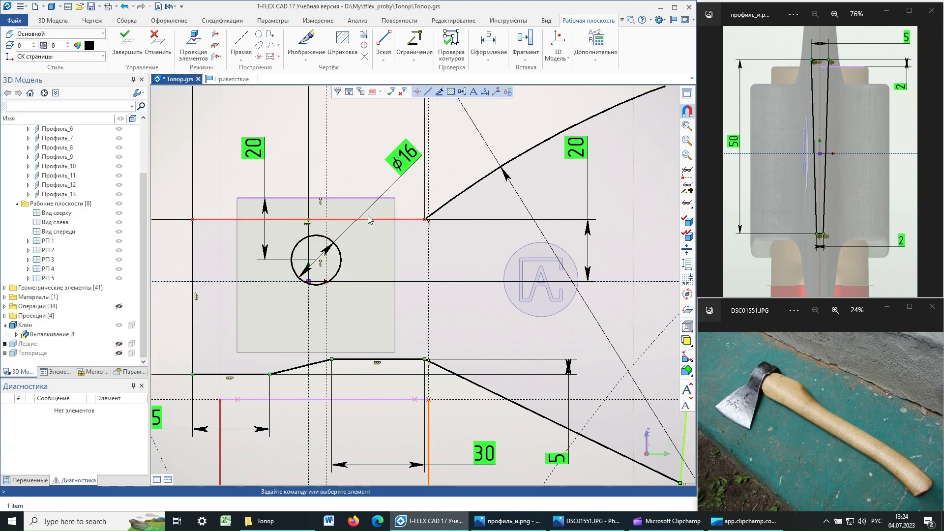
left_click(340, 248)
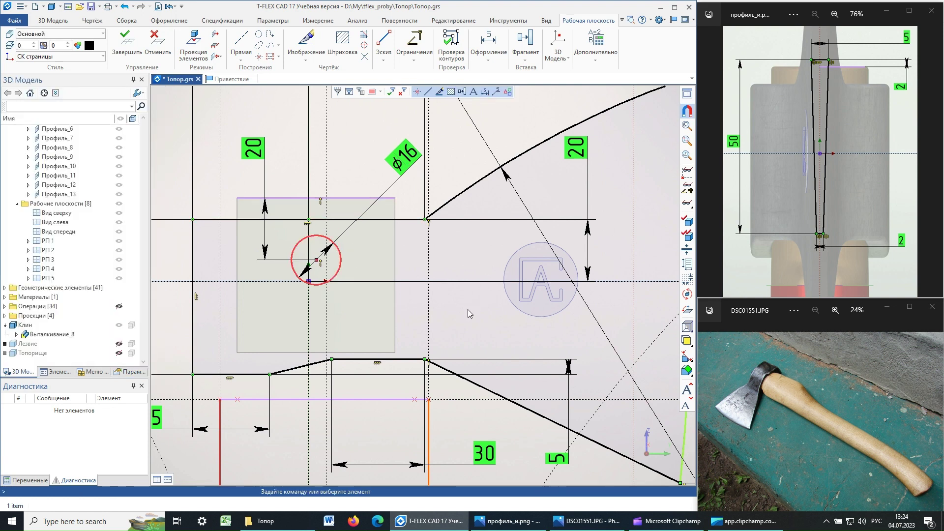
scroll(390, 306, "up", 3)
scroll(388, 304, "down", 4)
scroll(388, 302, "down", 2)
scroll(386, 305, "down", 1)
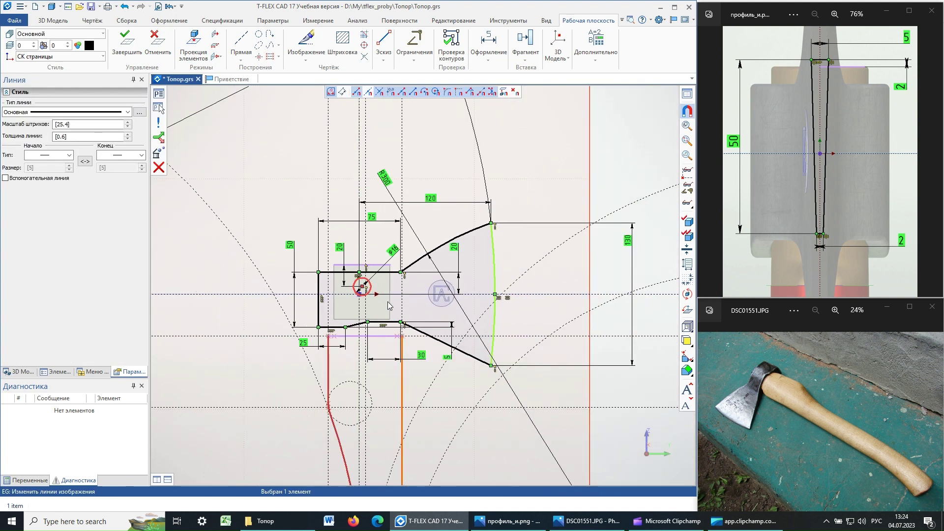
scroll(385, 307, "down", 1)
scroll(384, 310, "up", 1)
scroll(384, 305, "up", 3)
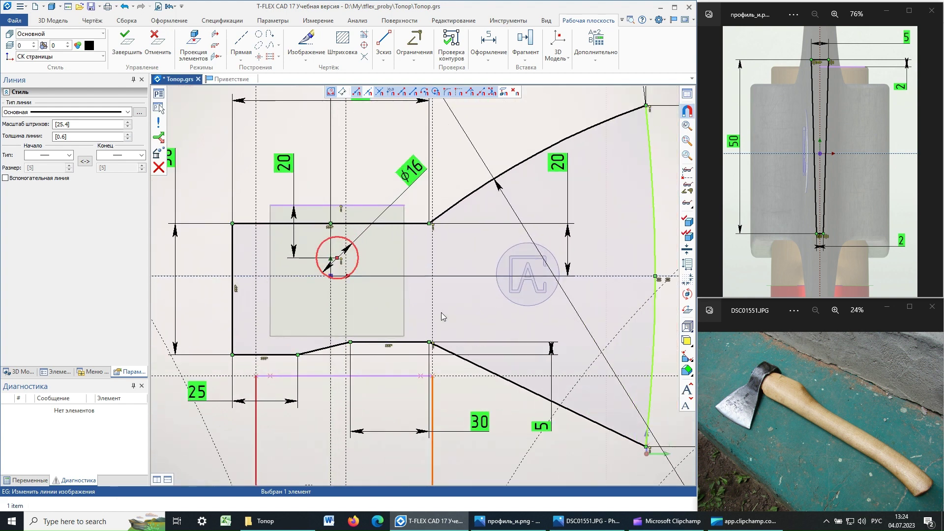
left_click(89, 46)
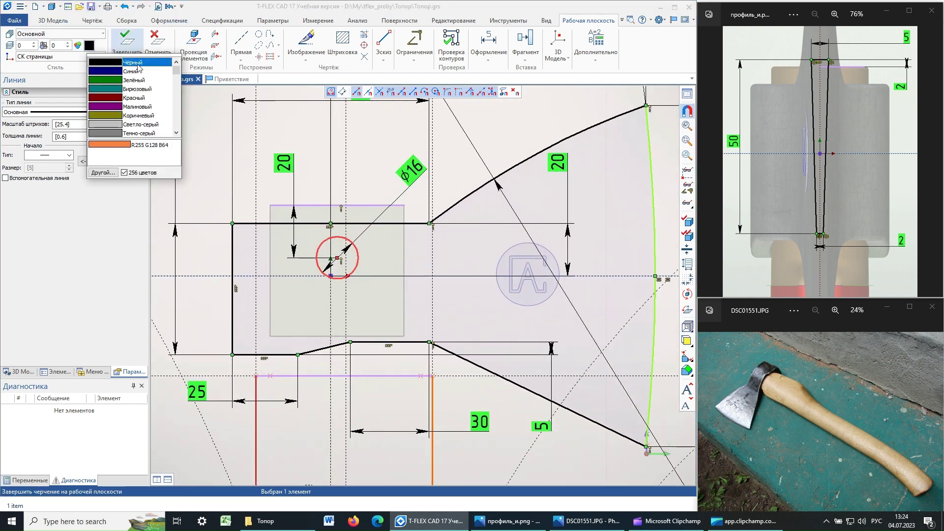
left_click_drag(177, 75, 182, 96)
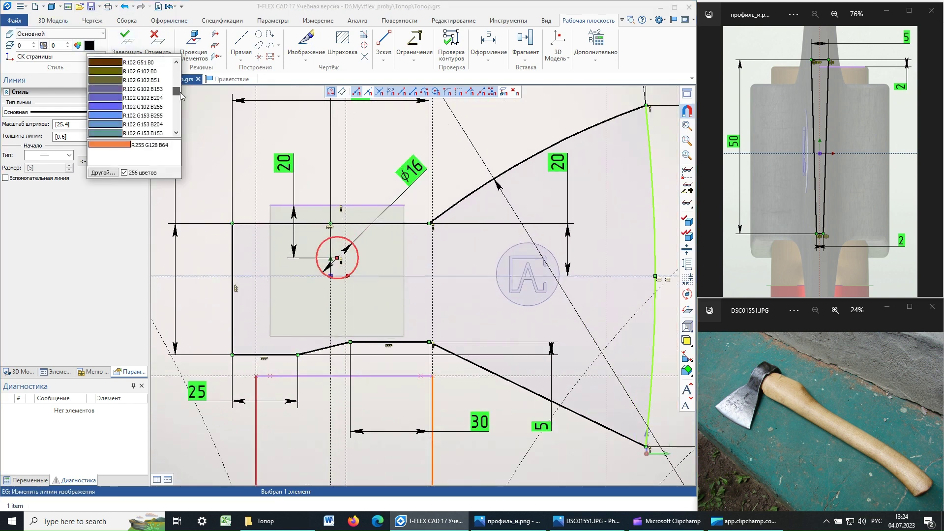
left_click(111, 118)
key("Escape")
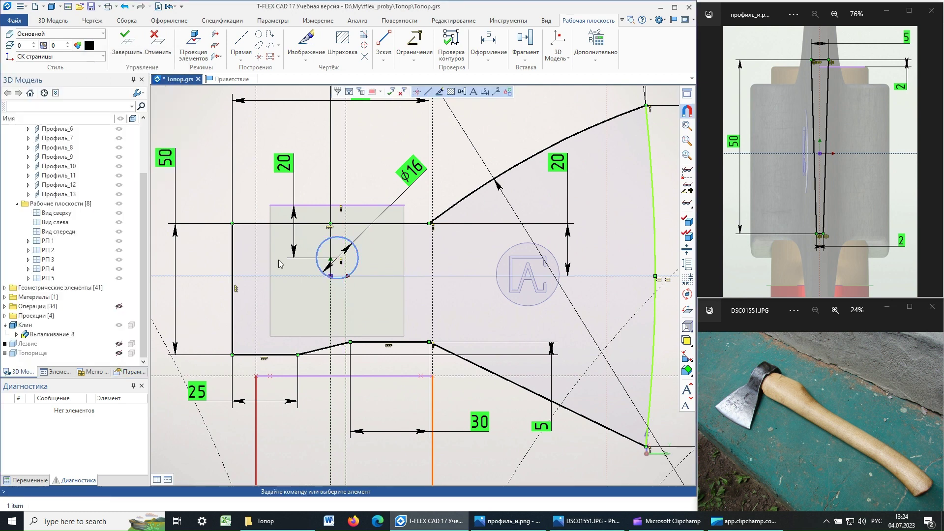
left_click(127, 44)
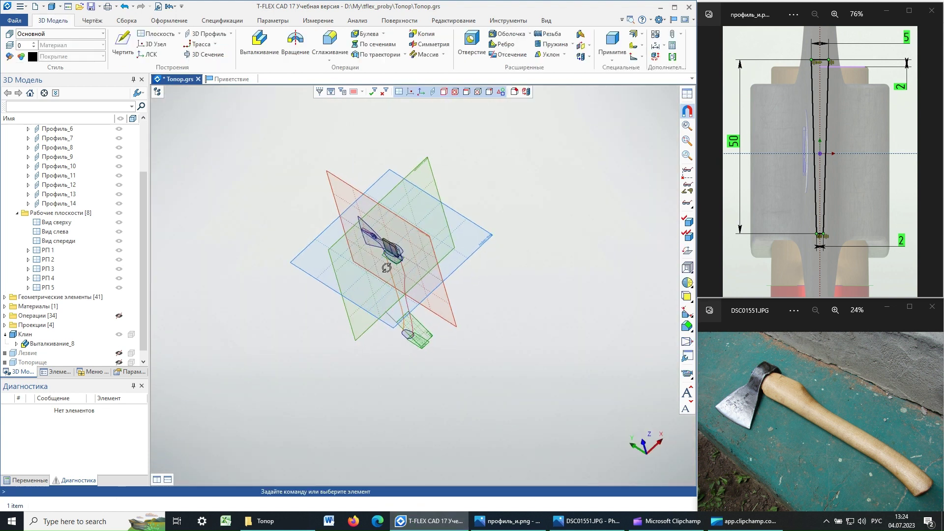
Step: Extrude Профиль_14 through all
scroll(432, 252, "up", 2)
scroll(432, 253, "up", 2)
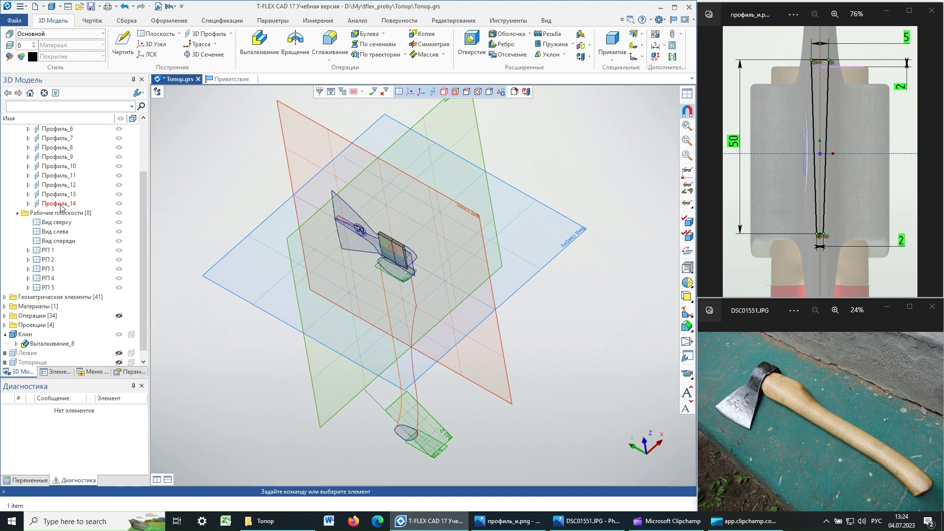
scroll(378, 270, "up", 1)
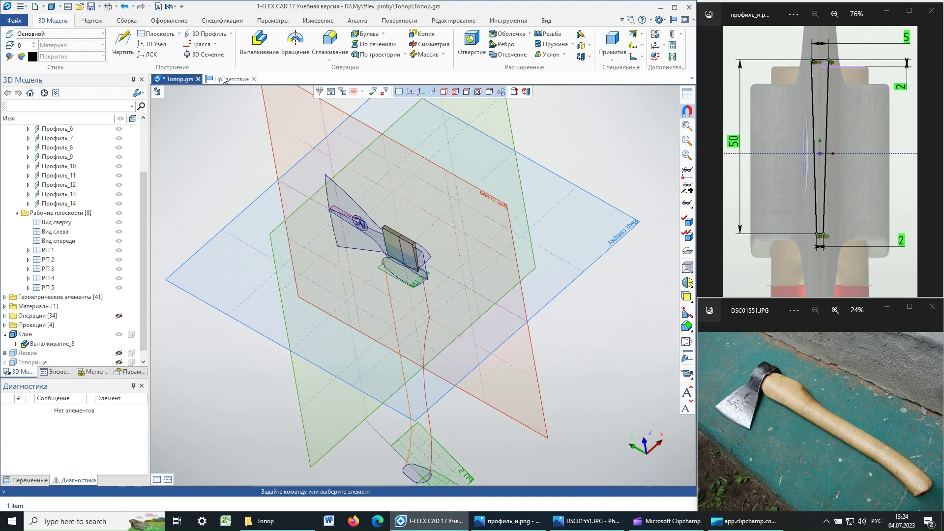
left_click(271, 39)
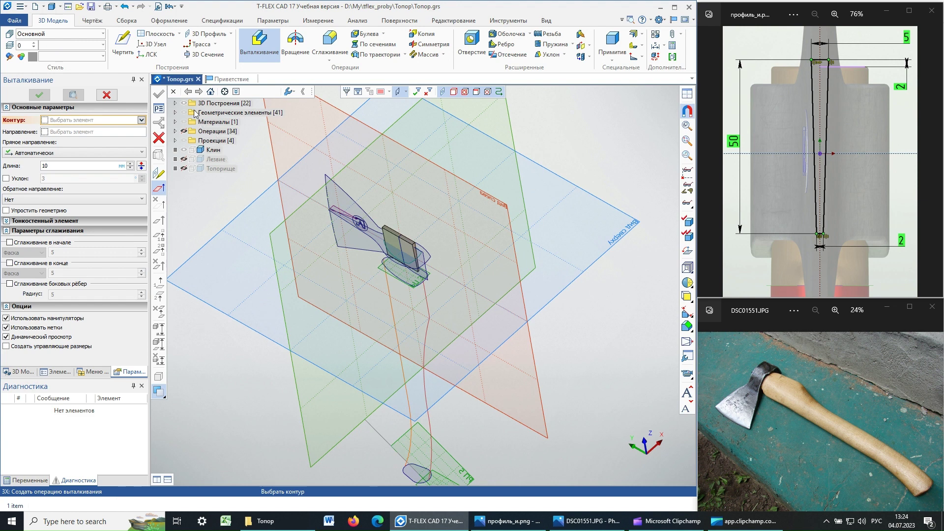
left_click(175, 104)
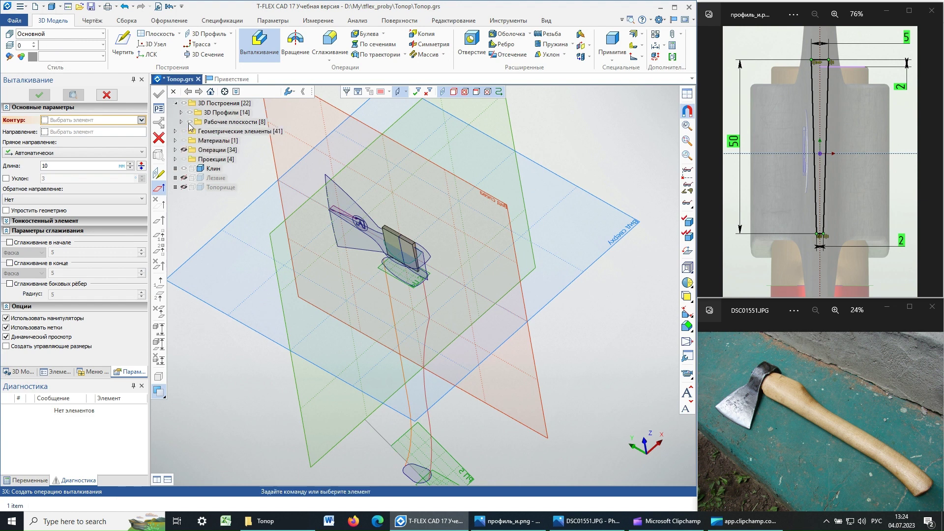
left_click(181, 113)
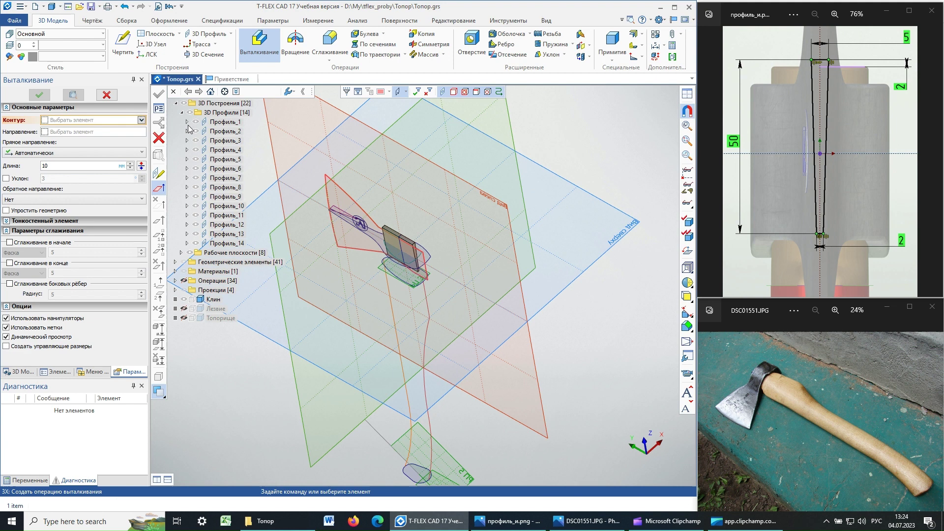
left_click(228, 243)
scroll(393, 242, "up", 2)
scroll(393, 242, "up", 1)
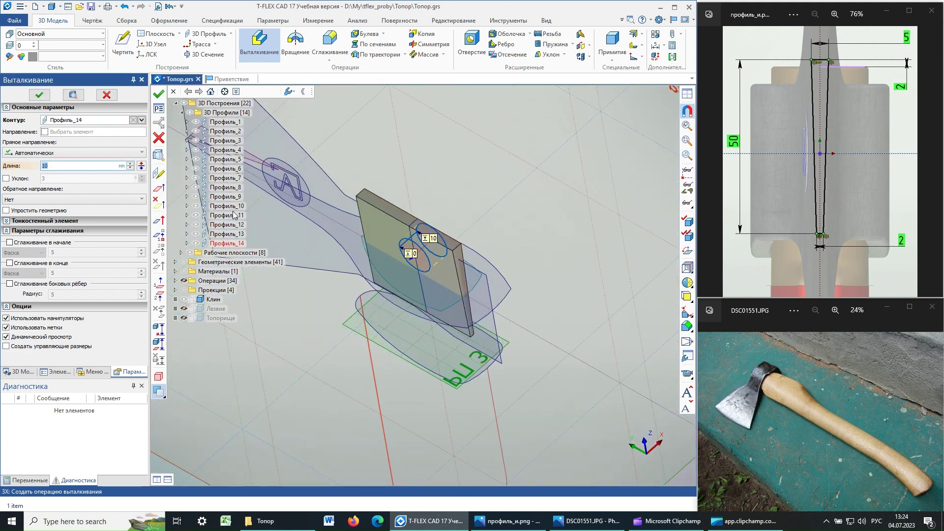
left_click(101, 153)
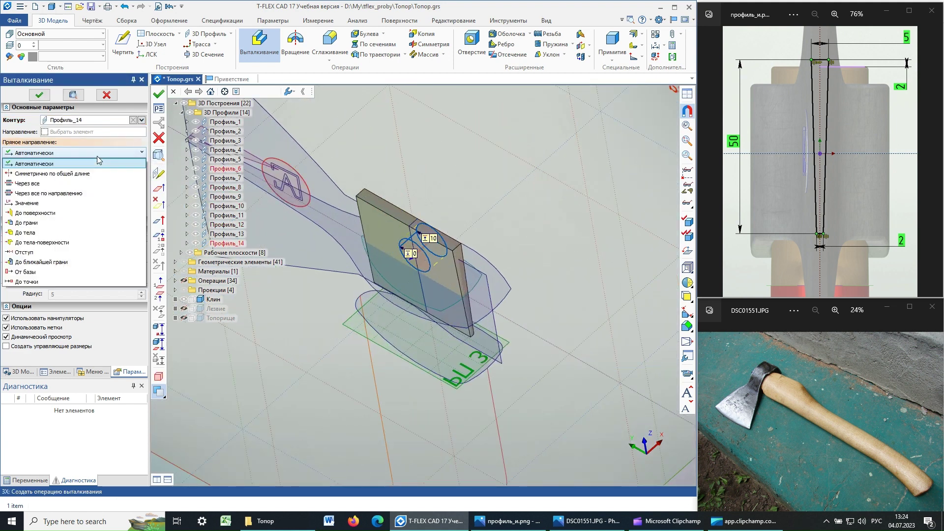
left_click(49, 184)
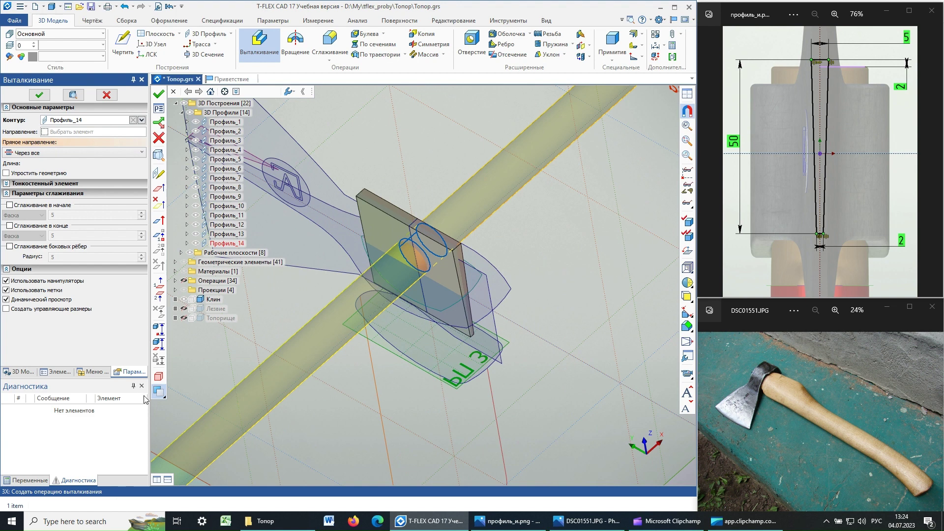
Step: Make the extrusion subtract from the Клин body and confirm it
left_click(158, 392)
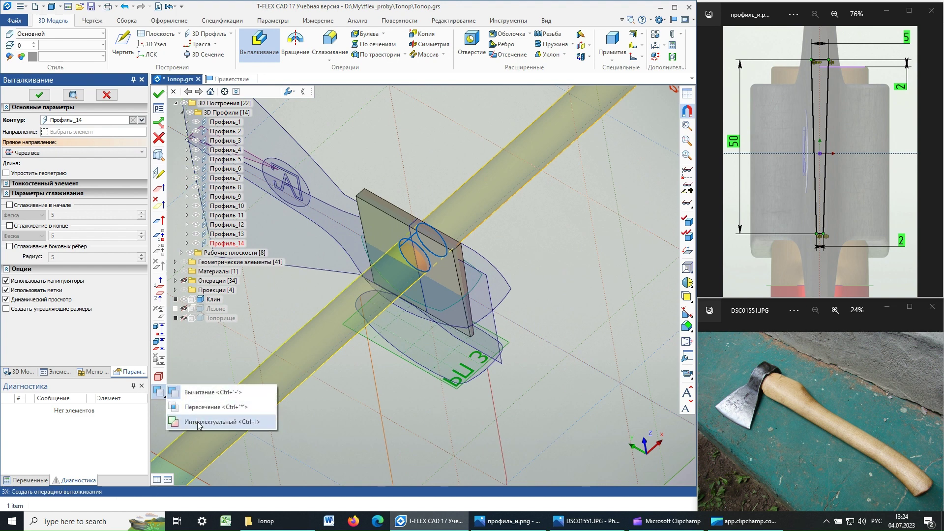
left_click(209, 395)
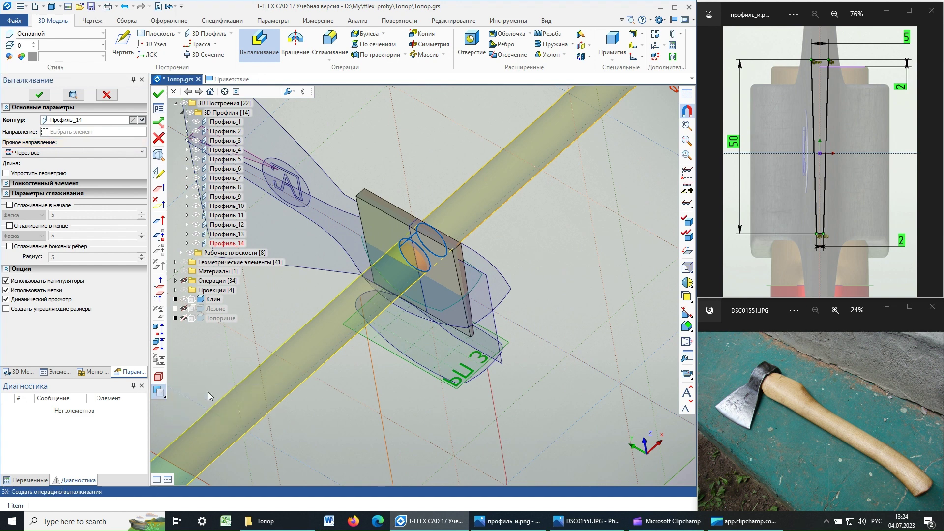
left_click(158, 376)
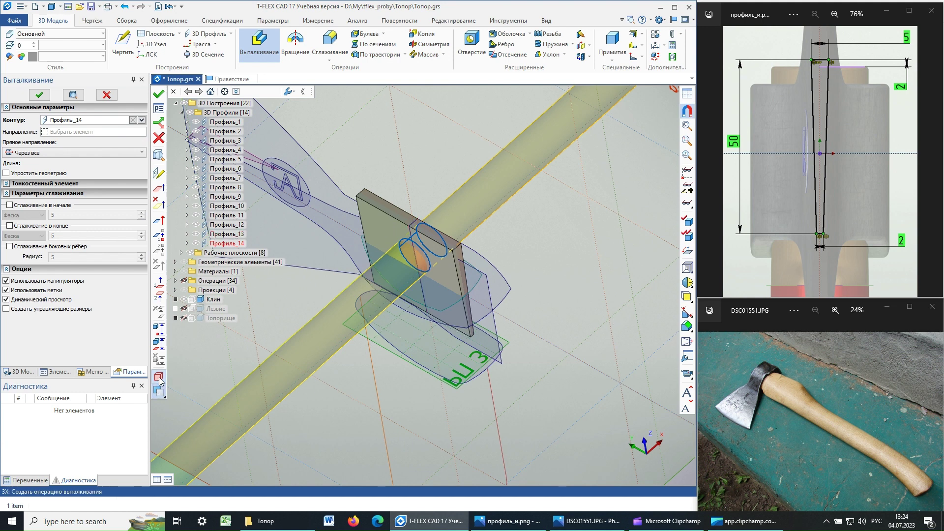
left_click(382, 214)
left_click(43, 97)
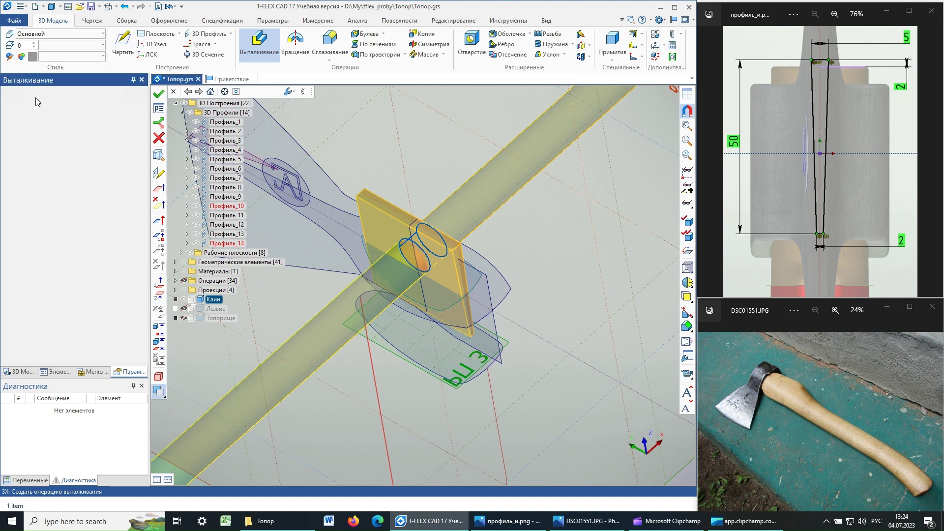
Step: Close the extrusion and zoom in and out to inspect the Ø16 hole through Клин
left_click(106, 95)
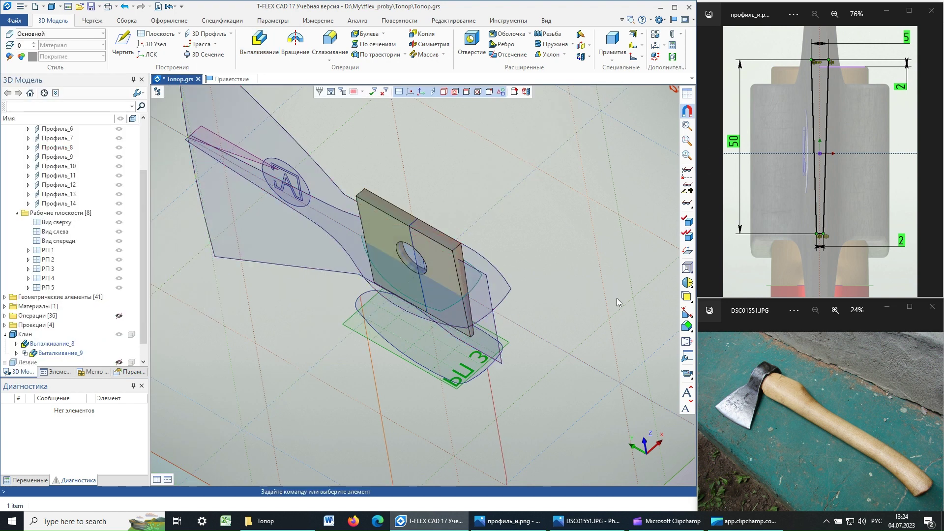
scroll(56, 335, "down", 1)
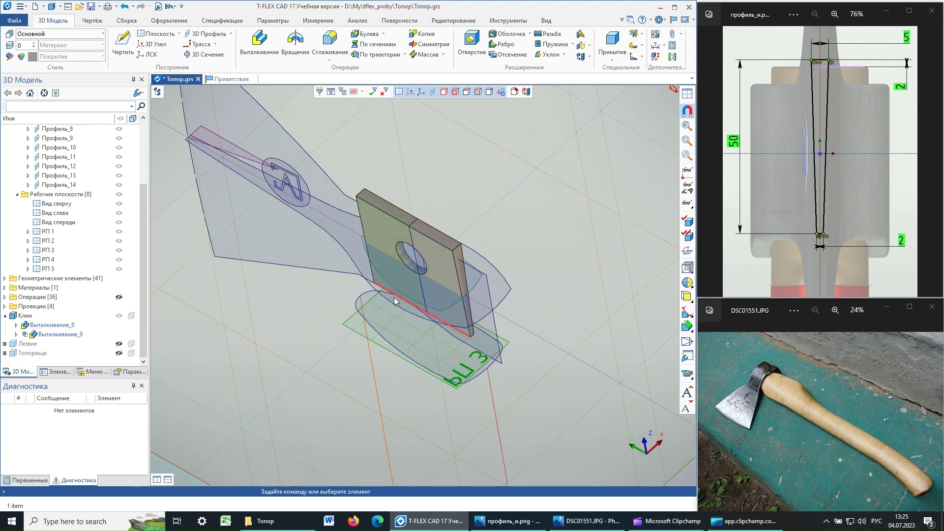
scroll(405, 290, "up", 2)
scroll(470, 232, "up", 2)
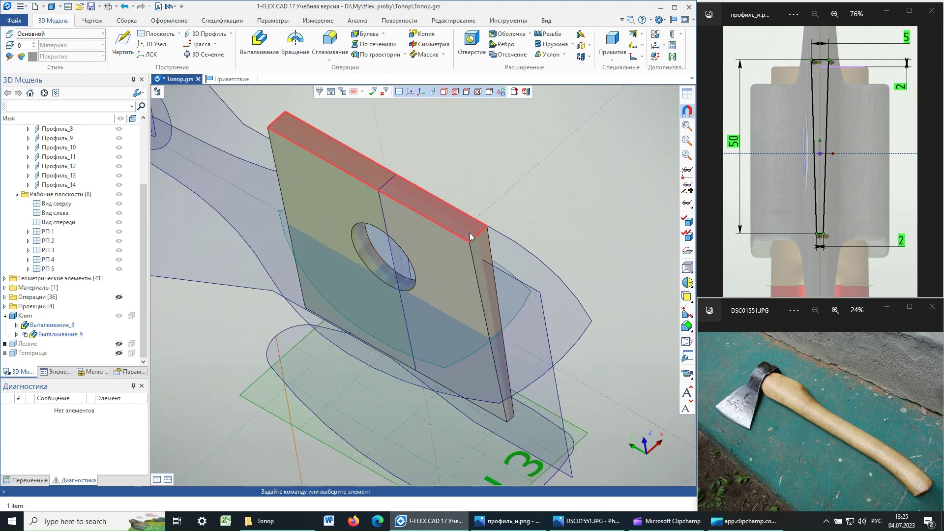
scroll(442, 248, "down", 1)
scroll(394, 252, "down", 2)
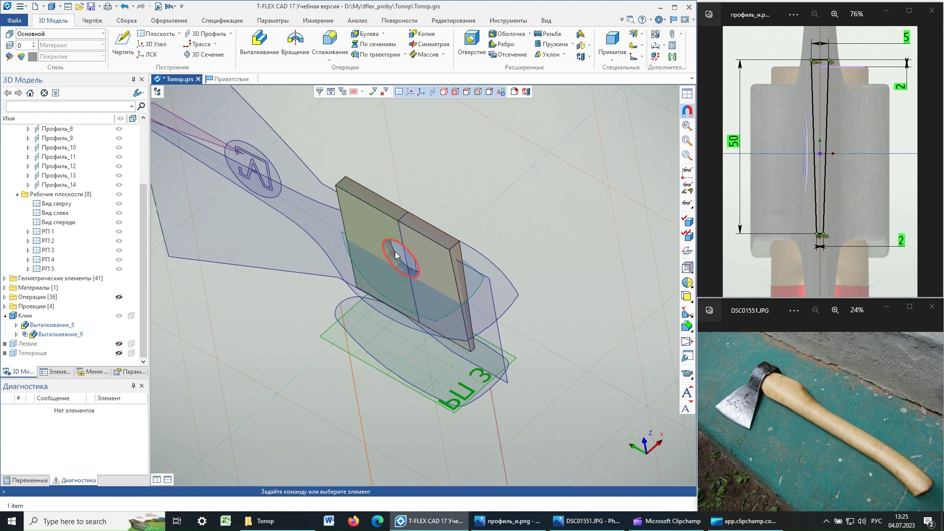
Step: Start a 0.5 edge rounding and select the Клин wedge faces
left_click(332, 46)
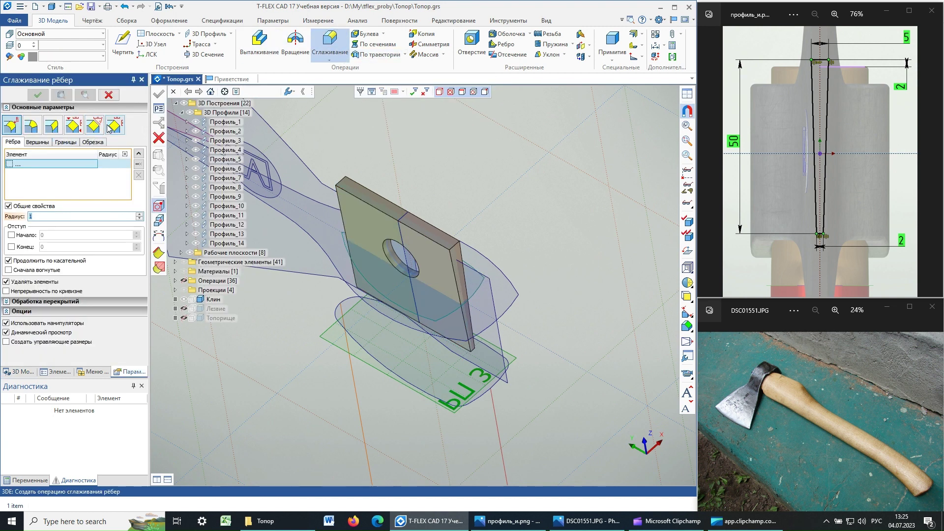
left_click(116, 127)
type("0,5")
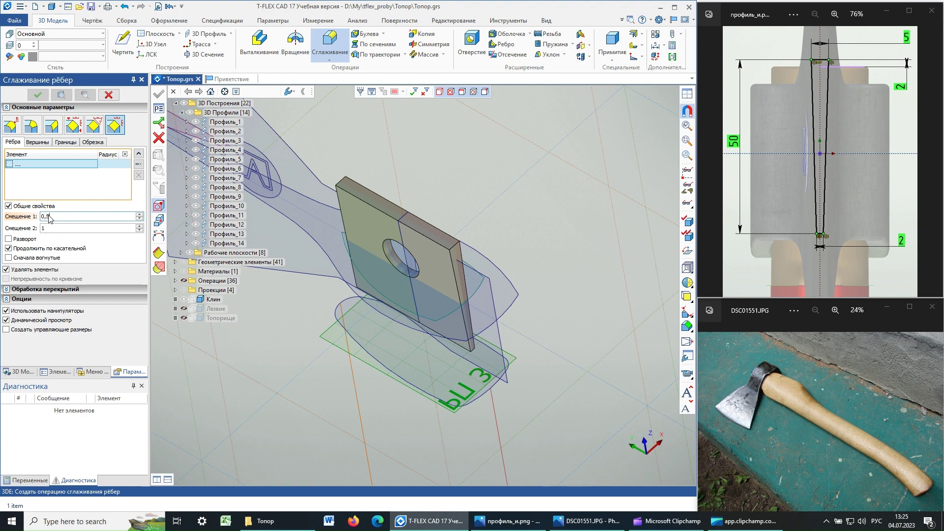
left_click(35, 230)
type("0,5")
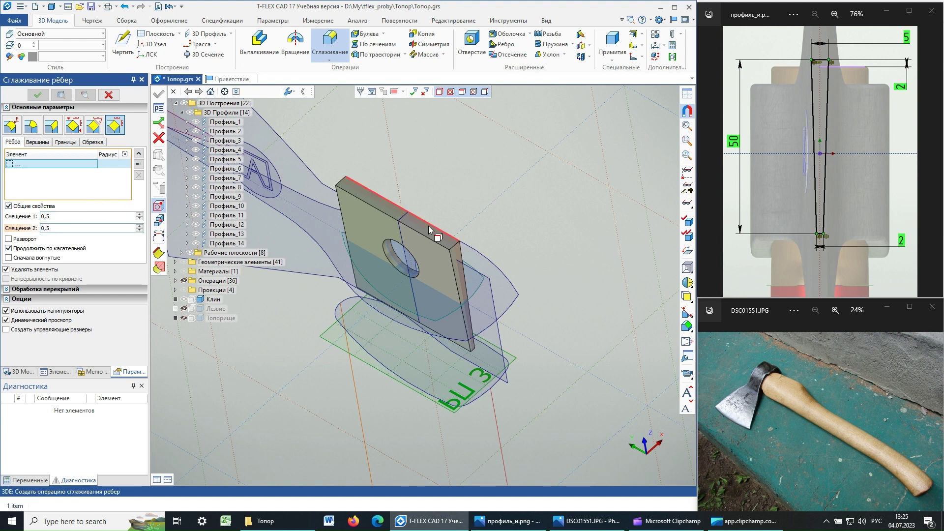
left_click(435, 261)
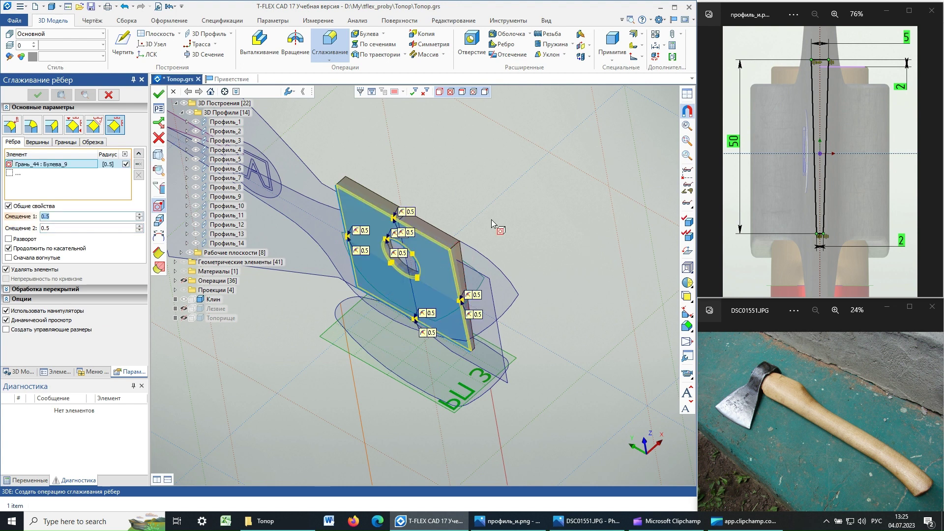
right_click_drag(491, 219, 356, 325)
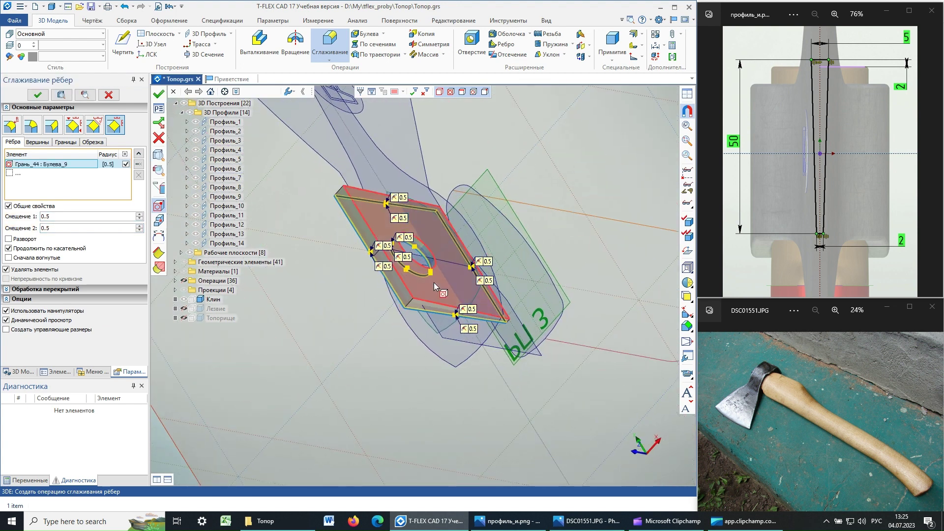
left_click(434, 283)
Step: Add the plate's corner edges and a further plate edge to the 0.5 fillet
scroll(407, 311, "up", 3)
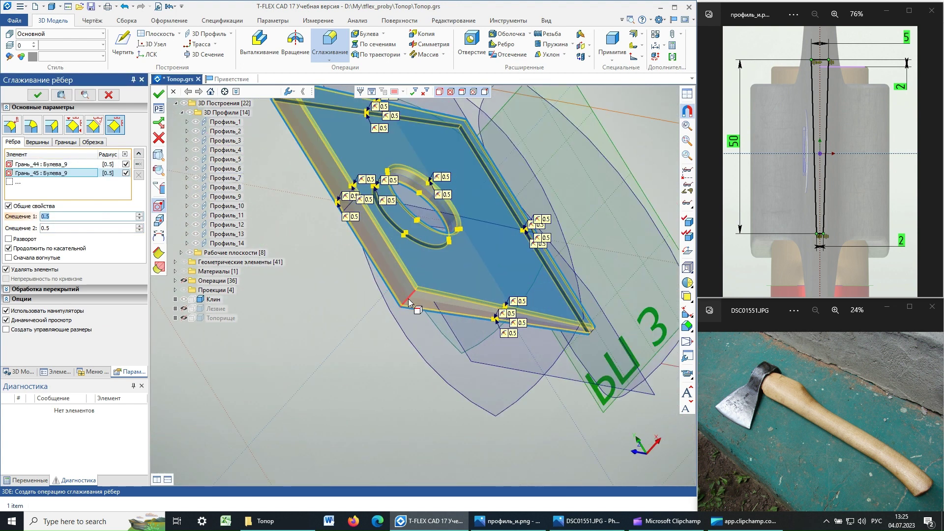
left_click(408, 299)
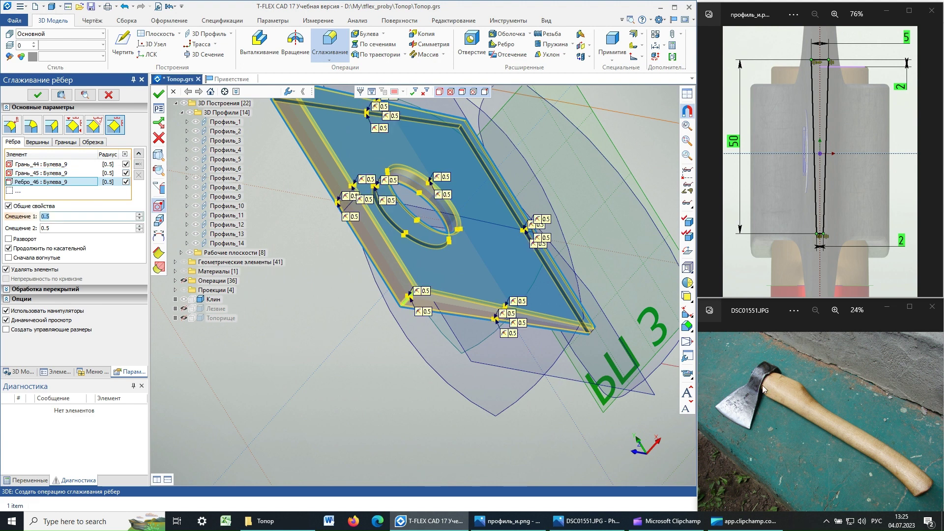
scroll(595, 335, "up", 2)
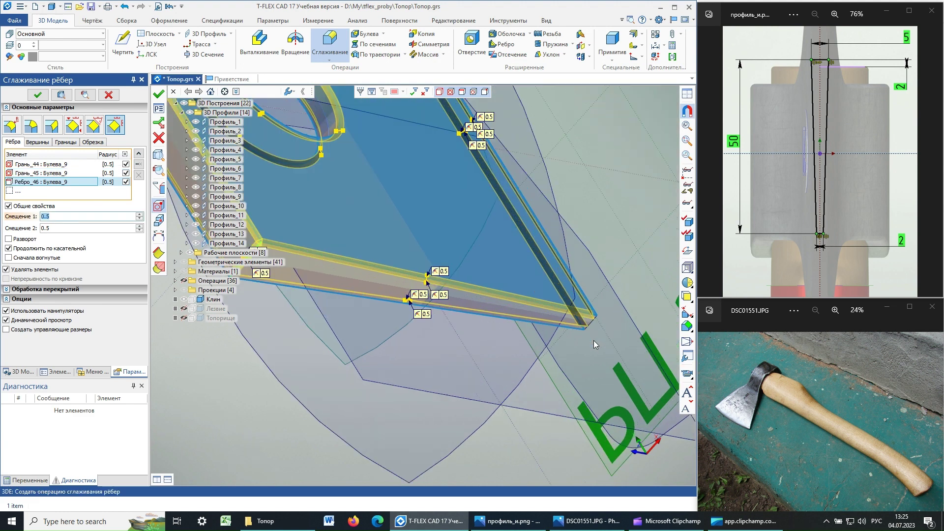
left_click(593, 328)
scroll(543, 397, "down", 3)
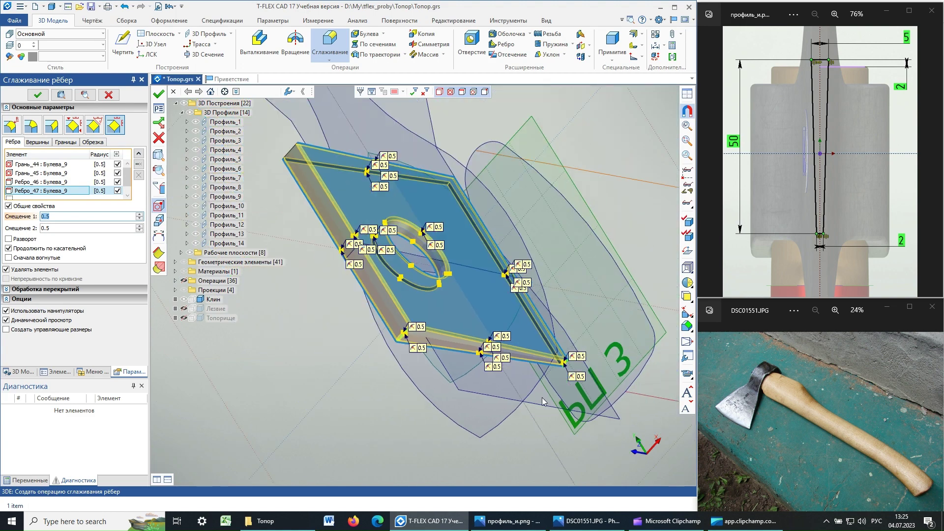
left_click(290, 157)
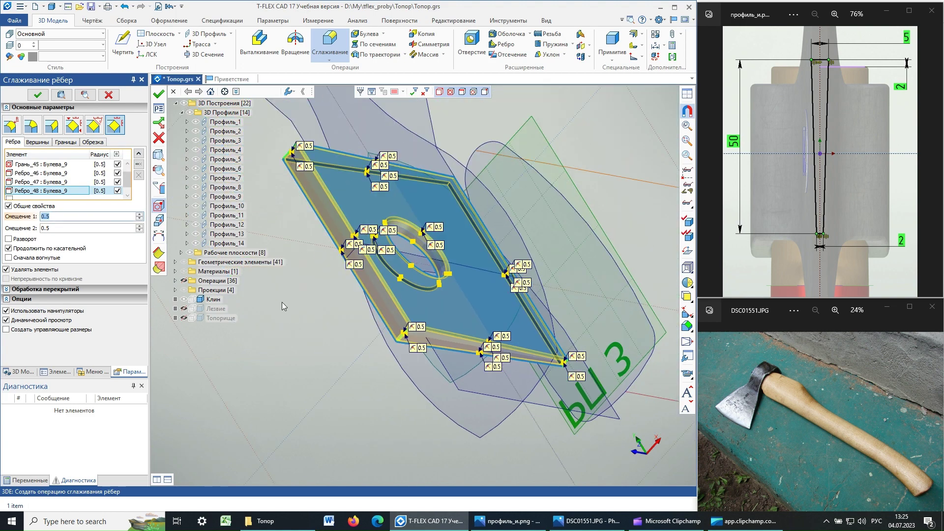
scroll(637, 133, "up", 2)
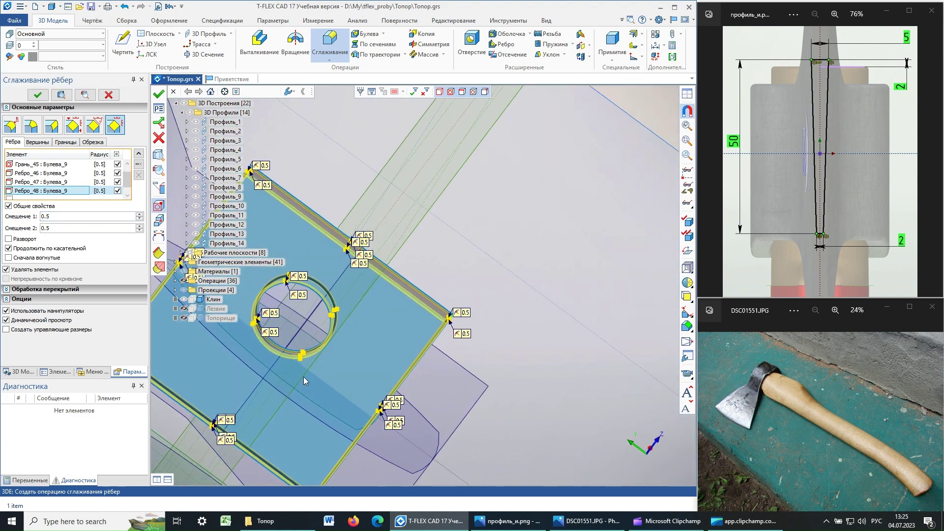
Step: Add the last far-corner plate edge, verify all edges, and apply the 0.5 fillets
middle_click_drag(303, 377, 547, 277)
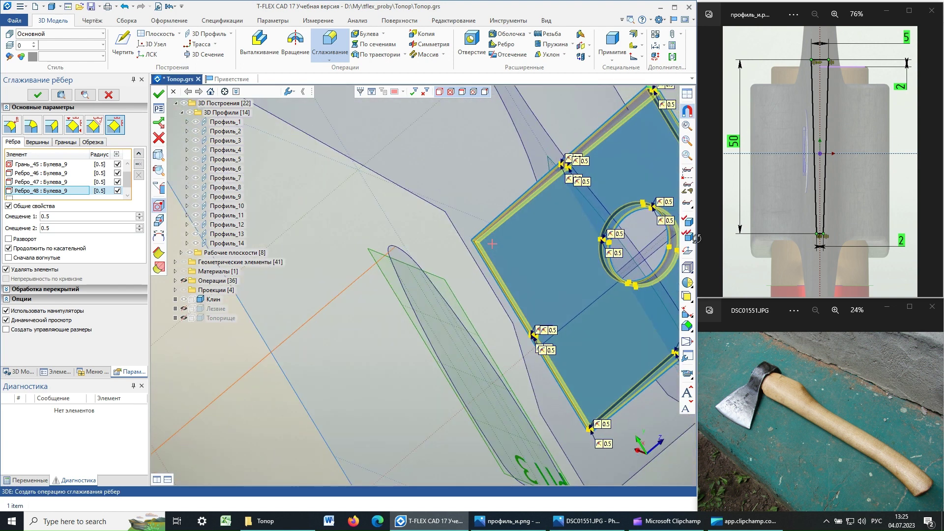
scroll(473, 236, "up", 2)
scroll(472, 223, "up", 2)
scroll(500, 235, "up", 2)
scroll(483, 231, "up", 2)
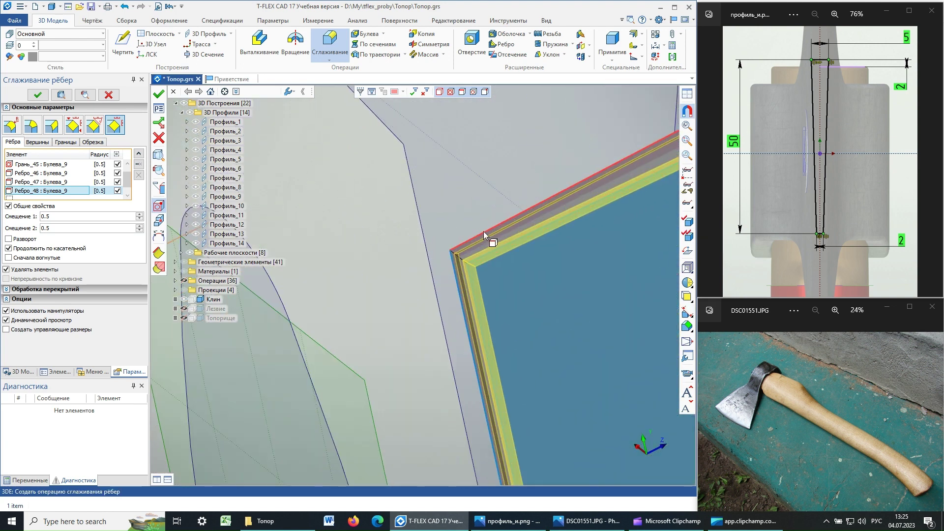
scroll(483, 231, "up", 2)
left_click(444, 271)
scroll(355, 309, "down", 2)
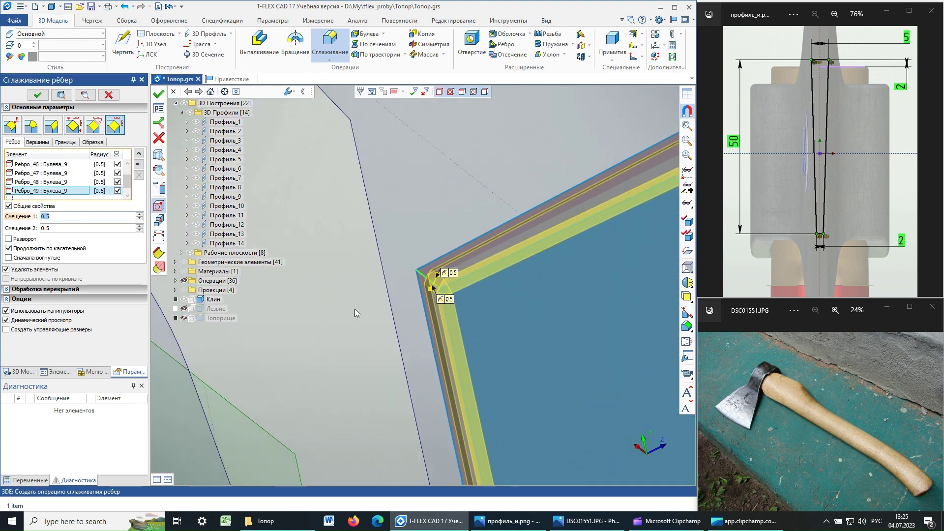
scroll(356, 308, "down", 2)
scroll(355, 309, "down", 2)
scroll(356, 309, "down", 2)
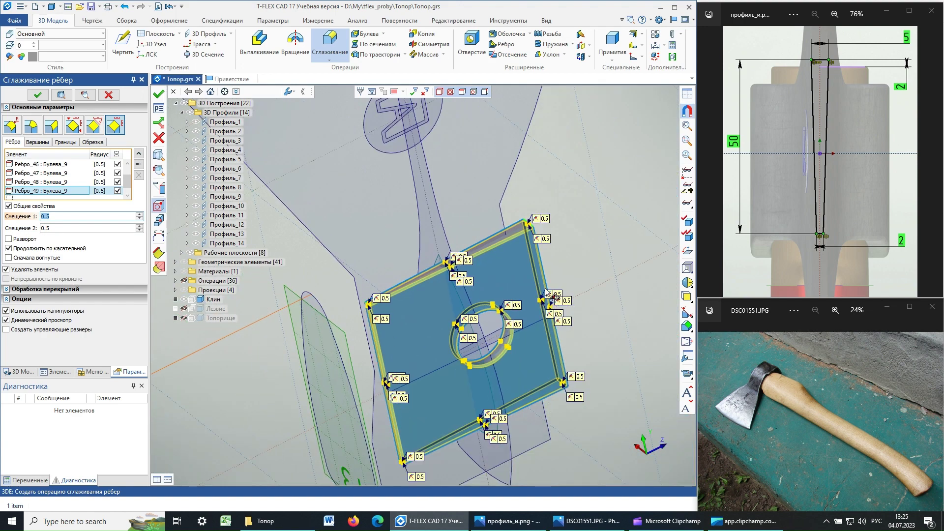
right_click_drag(610, 246, 403, 481)
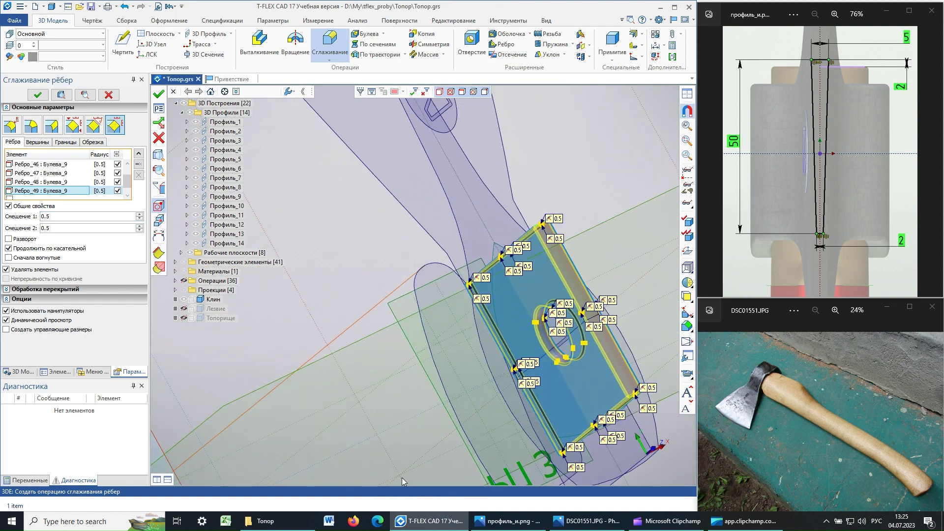
left_click(38, 95)
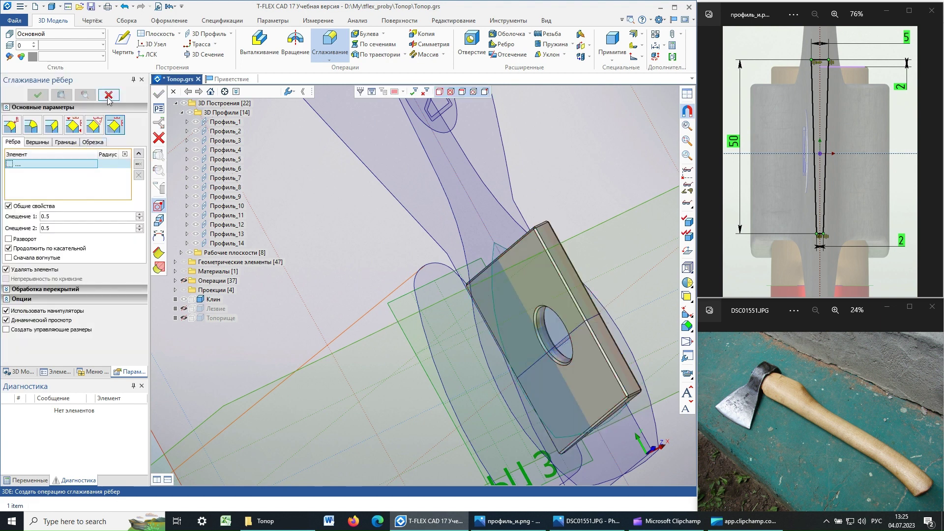
Step: Finish the fillet and make the Лезвие blade and Топорище handle bodies visible
left_click(105, 95)
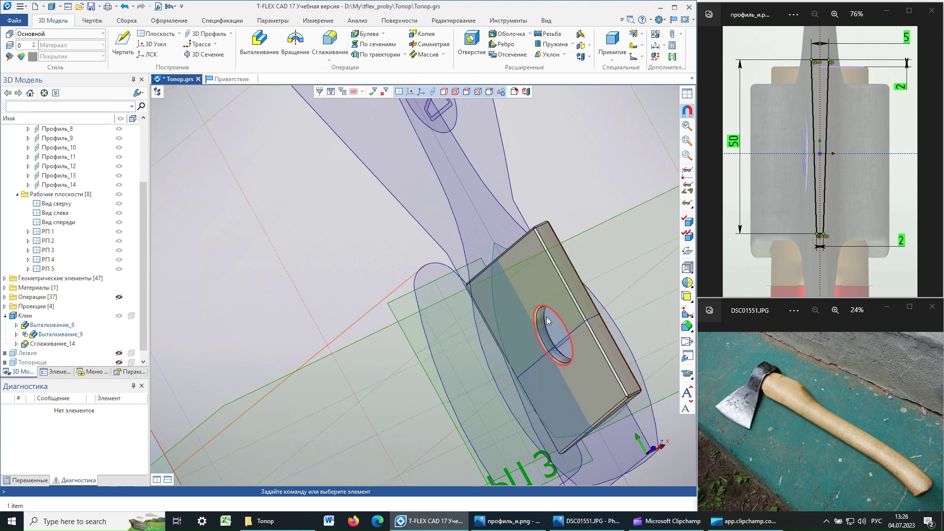
mouse_move(547, 317)
right_mouse_down()
mouse_move(415, 242)
mouse_move(445, 290)
right_mouse_up()
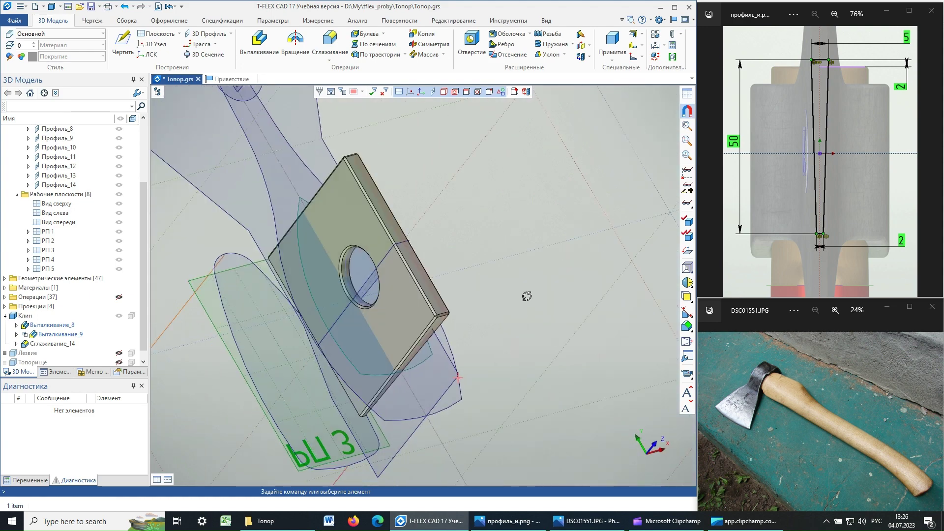
scroll(444, 288, "down", 3)
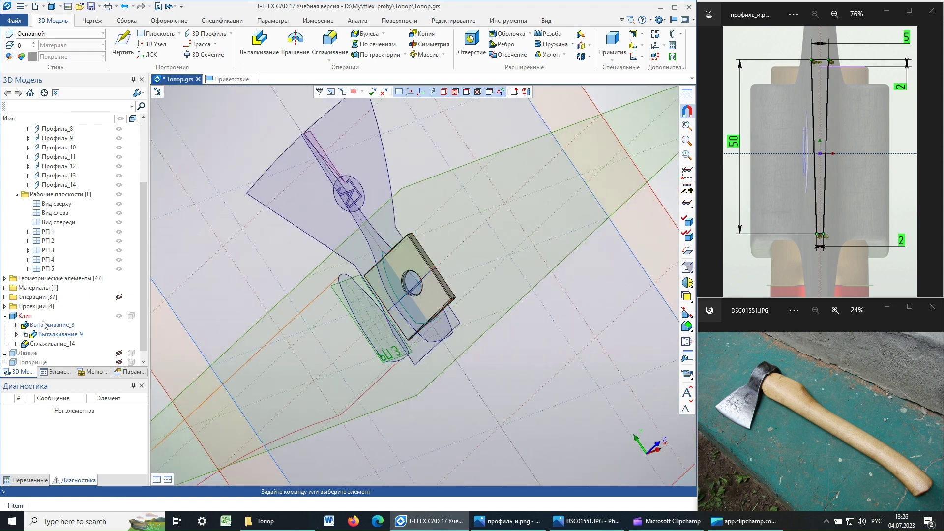
left_click(119, 354)
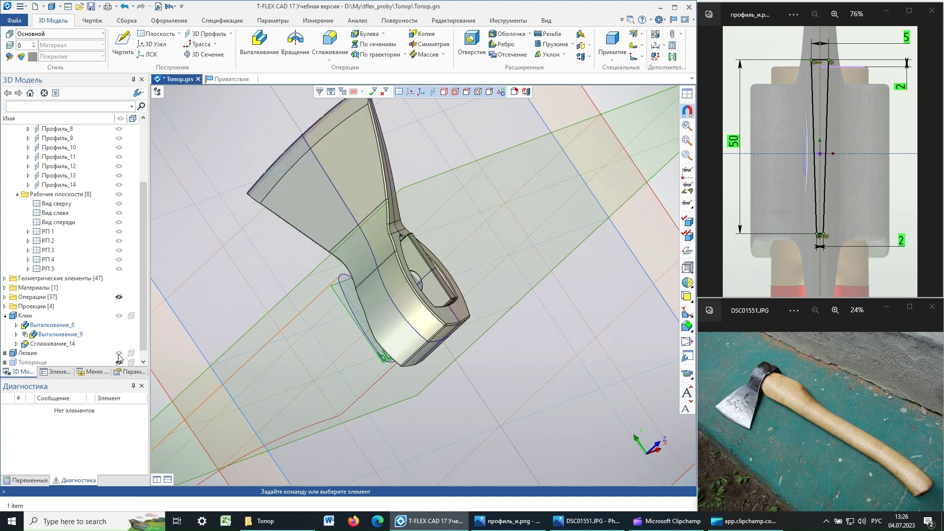
left_click(119, 363)
scroll(438, 267, "up", 2)
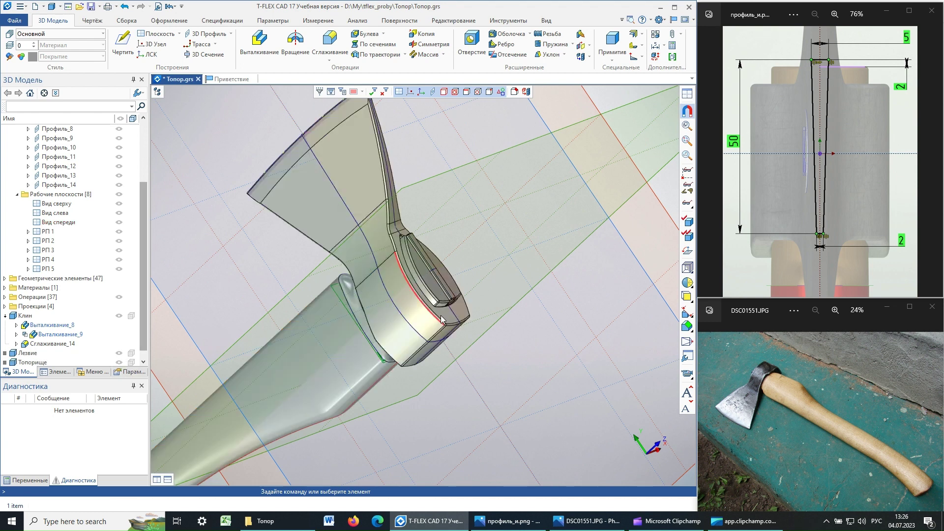
scroll(437, 267, "up", 2)
scroll(438, 267, "down", 2)
Step: Inspect the assembled axe head from several angles and start the body-intersection check
mouse_move(438, 267)
middle_mouse_down()
mouse_move(502, 324)
mouse_move(361, 332)
middle_mouse_up()
mouse_move(501, 394)
middle_mouse_down()
mouse_move(326, 331)
mouse_move(222, 397)
middle_mouse_up()
scroll(439, 276, "up", 2)
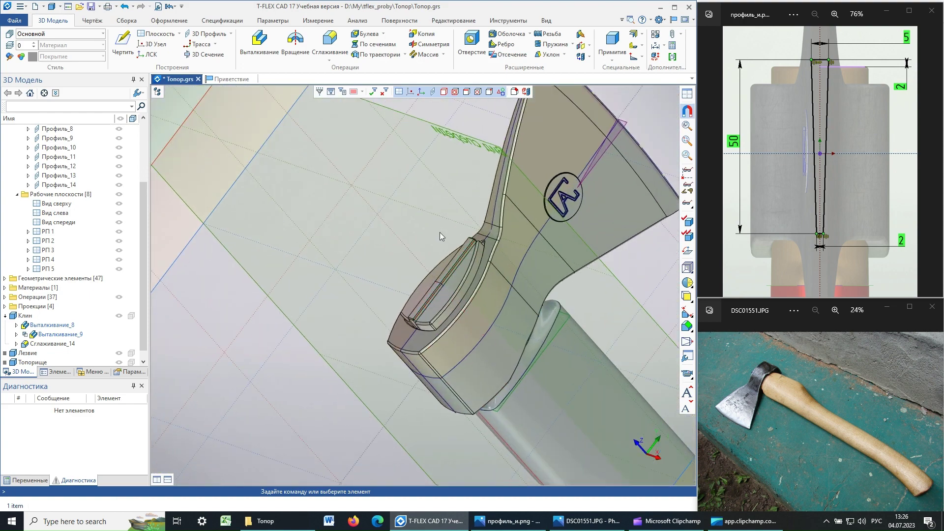
middle_click_drag(440, 232, 371, 350)
mouse_move(542, 267)
middle_mouse_down("shift")
mouse_move(433, 254)
mouse_move(360, 282)
middle_mouse_up("shift")
scroll(360, 282, "up", 2)
scroll(360, 281, "down", 3)
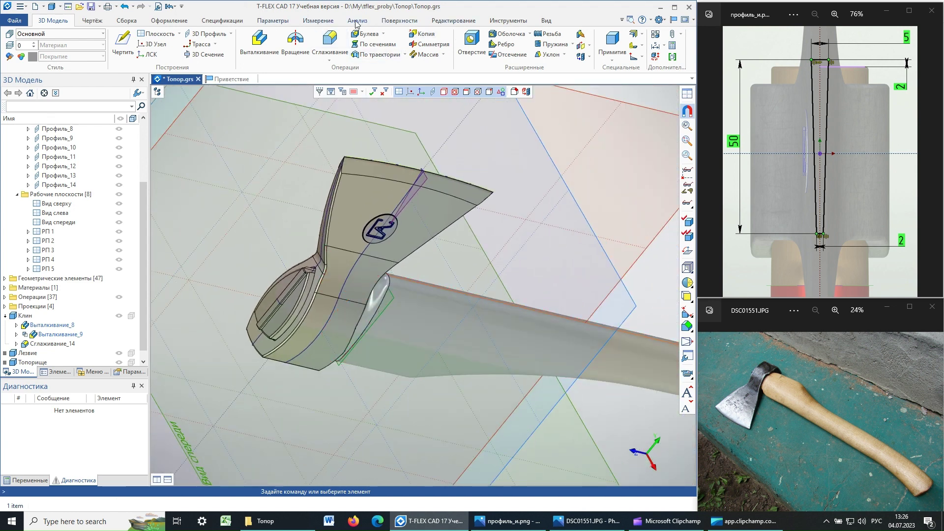
left_click(323, 22)
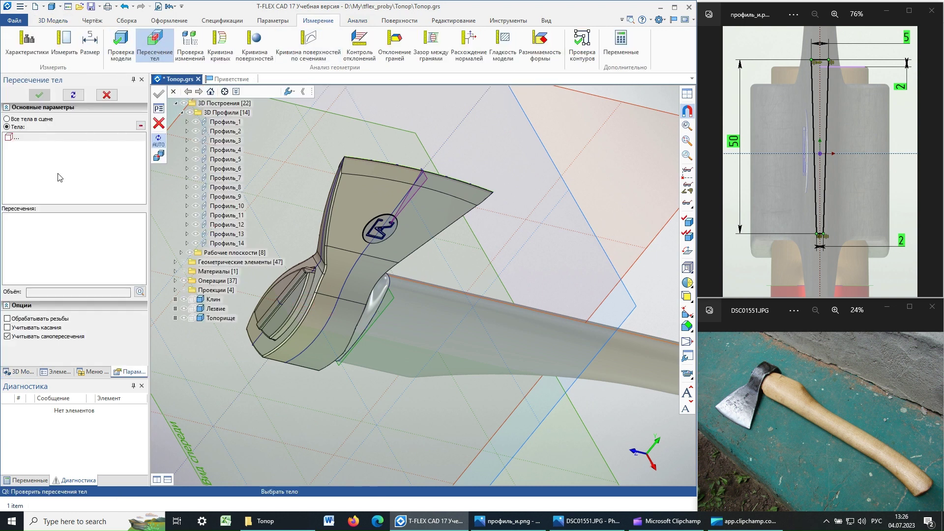
Step: Check Лезвие, Топорище and Клин for intersections, finding none, and save the axe model
left_click(359, 181)
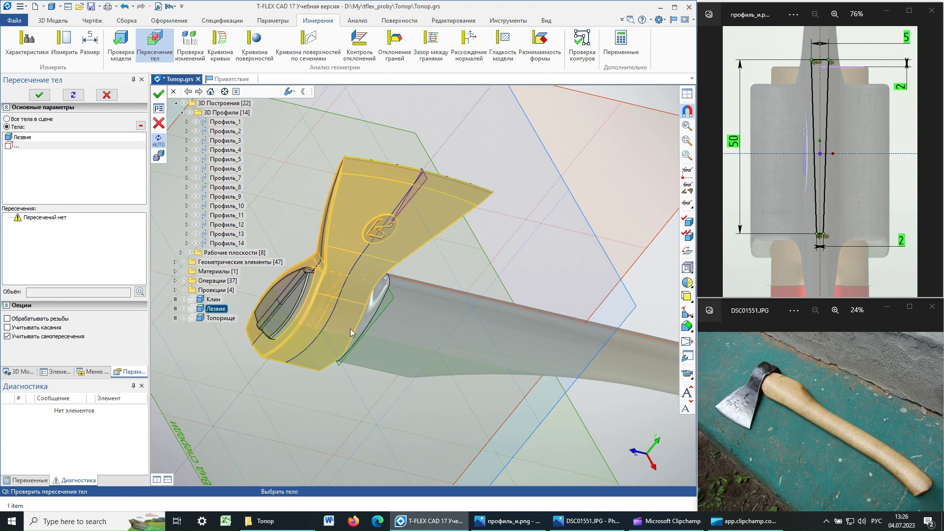
left_click(445, 316)
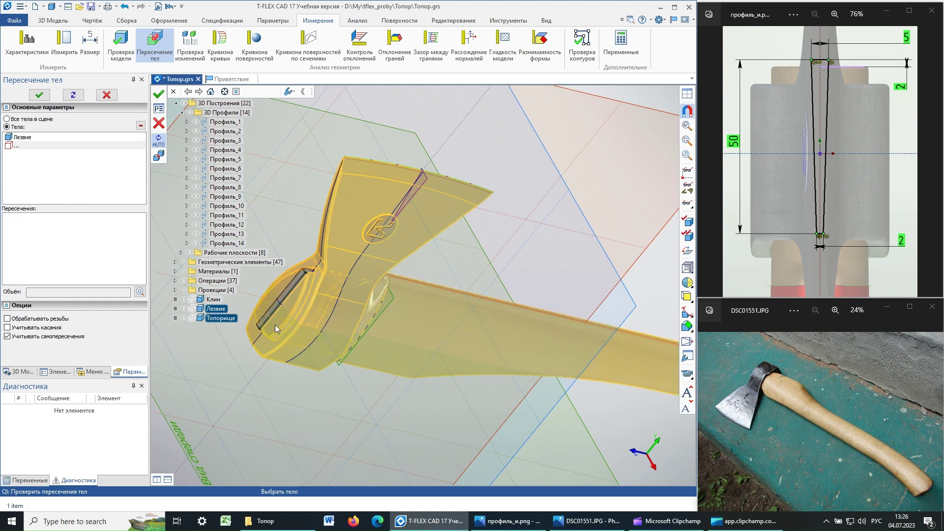
left_click(293, 280)
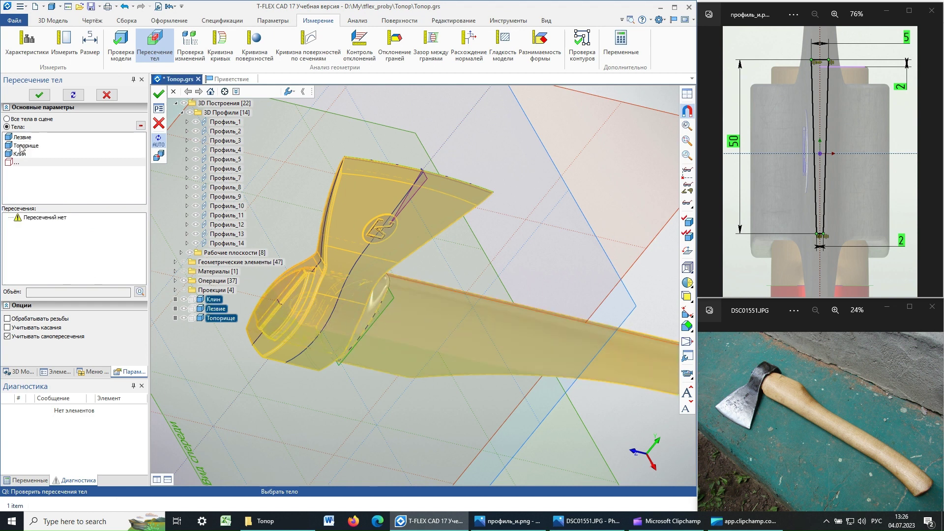
left_click(107, 94)
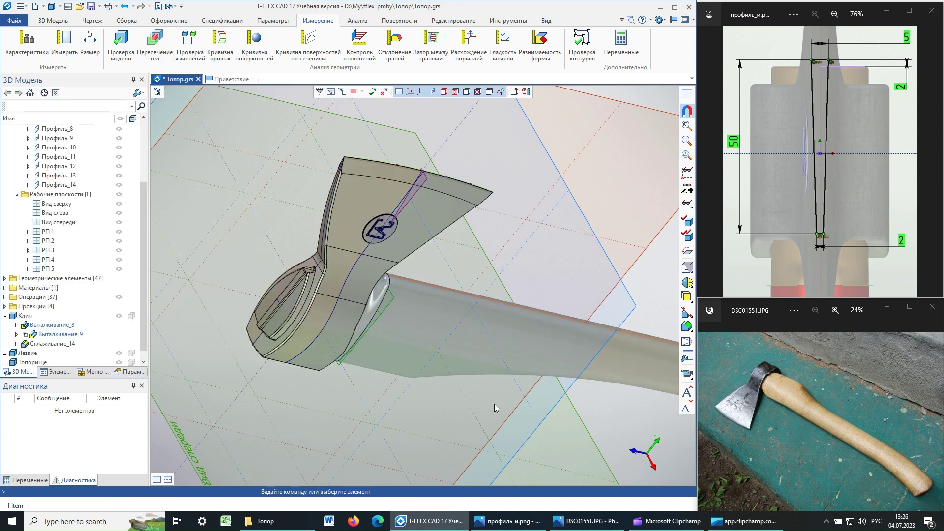
scroll(283, 272, "down", 3)
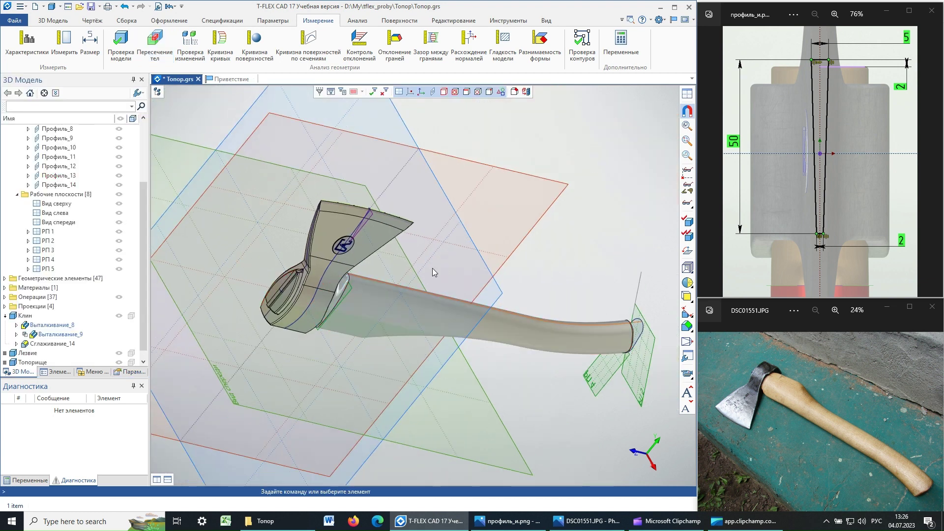
left_click(91, 6)
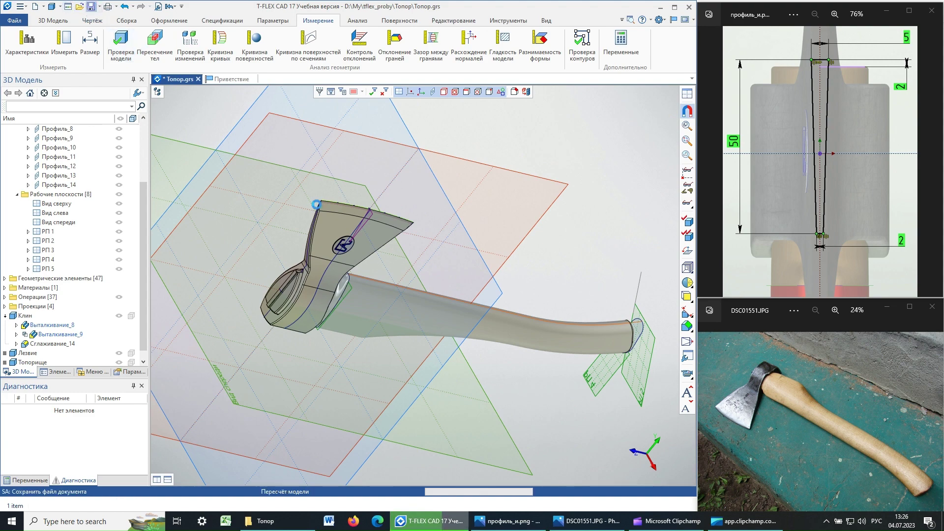